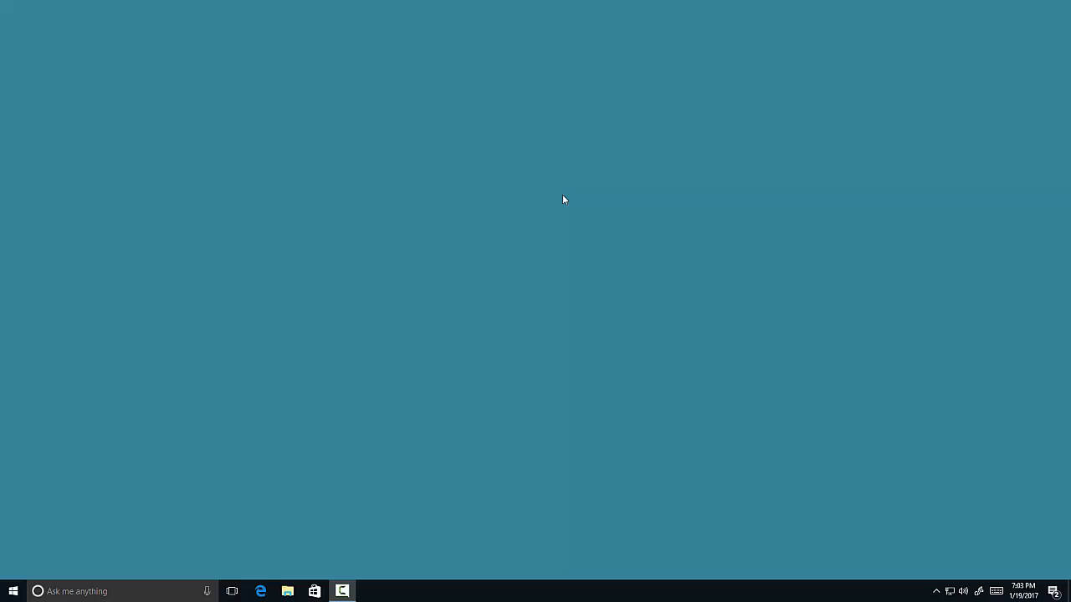
# Step: Load akeebabackup.com in Chrome and open the Akeeba Backup for Joomla product page
pyautogui.click(13, 591)
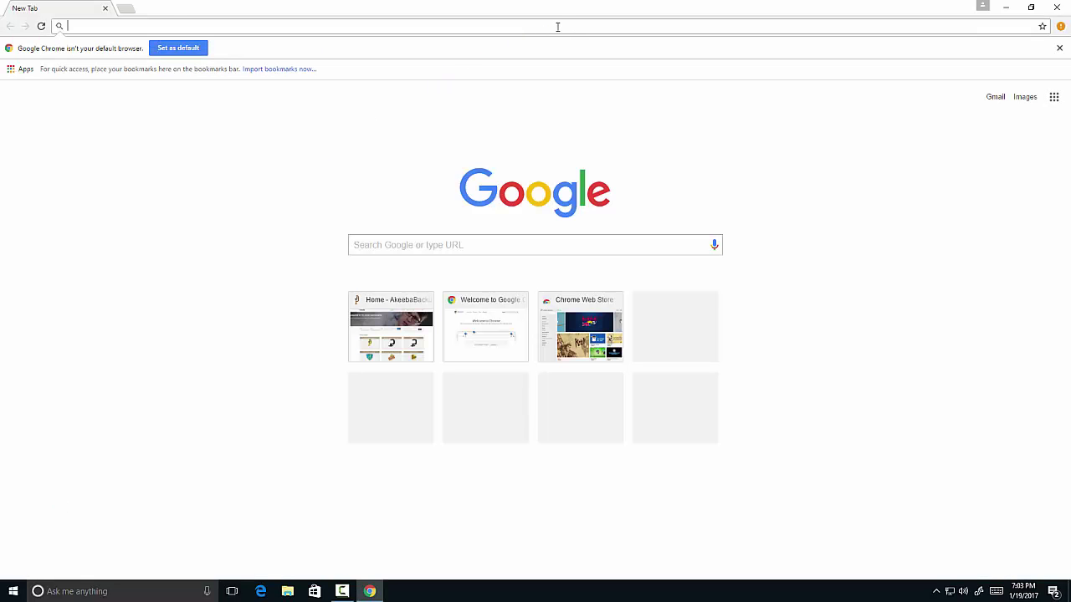
pyautogui.write('https://www.akeebabackup.com/')
pyautogui.press('Return')
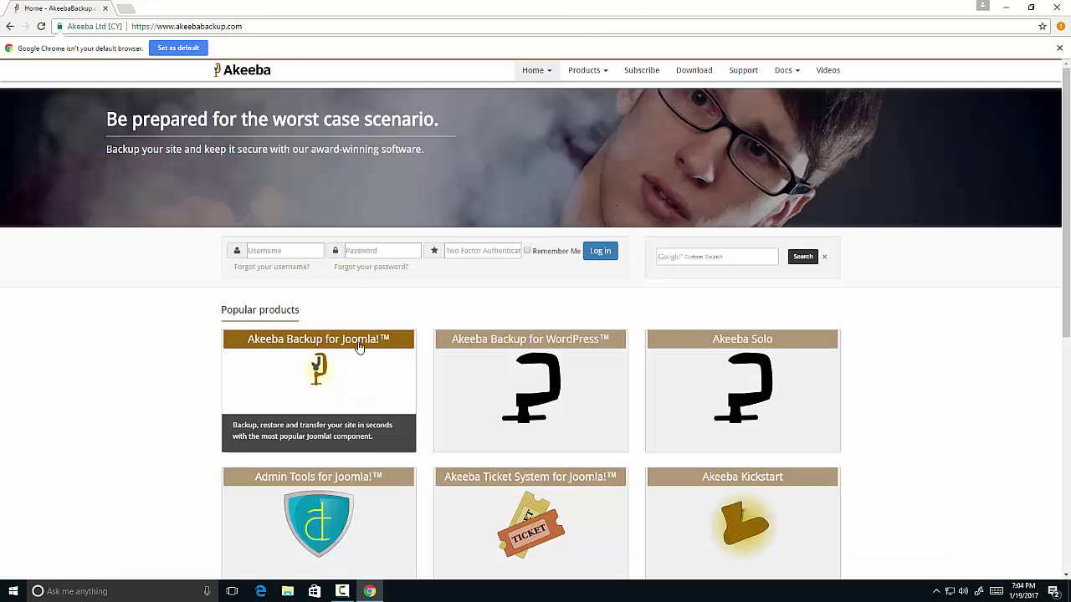
pyautogui.click(346, 391)
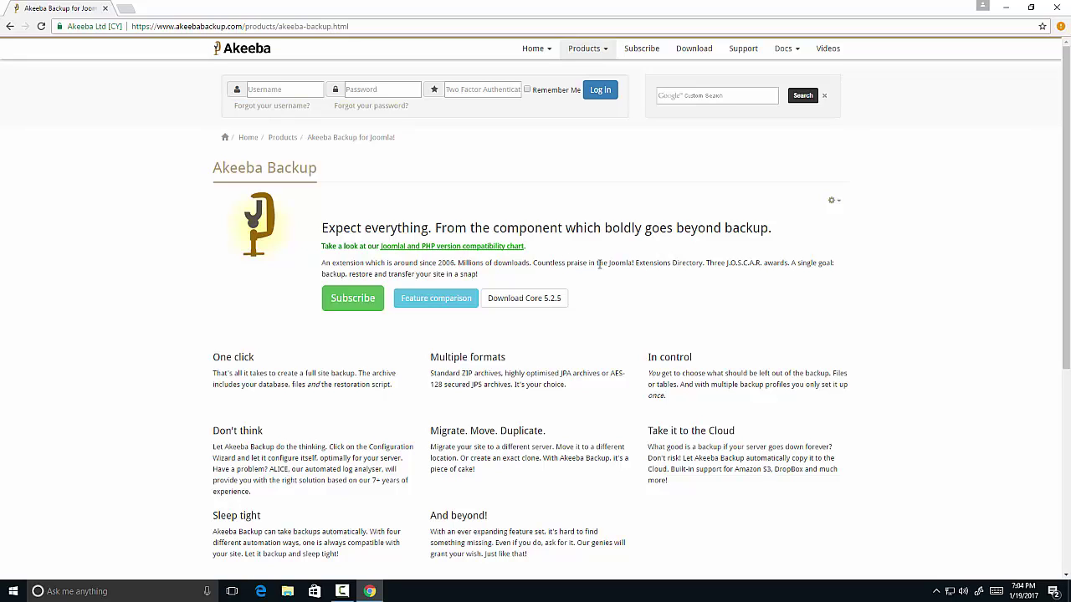
# Step: Expand the Akeeba Backup for Joomla! compatibility table and check Joomla 3.5/3.6 under PHP 5.4
pyautogui.click(480, 247)
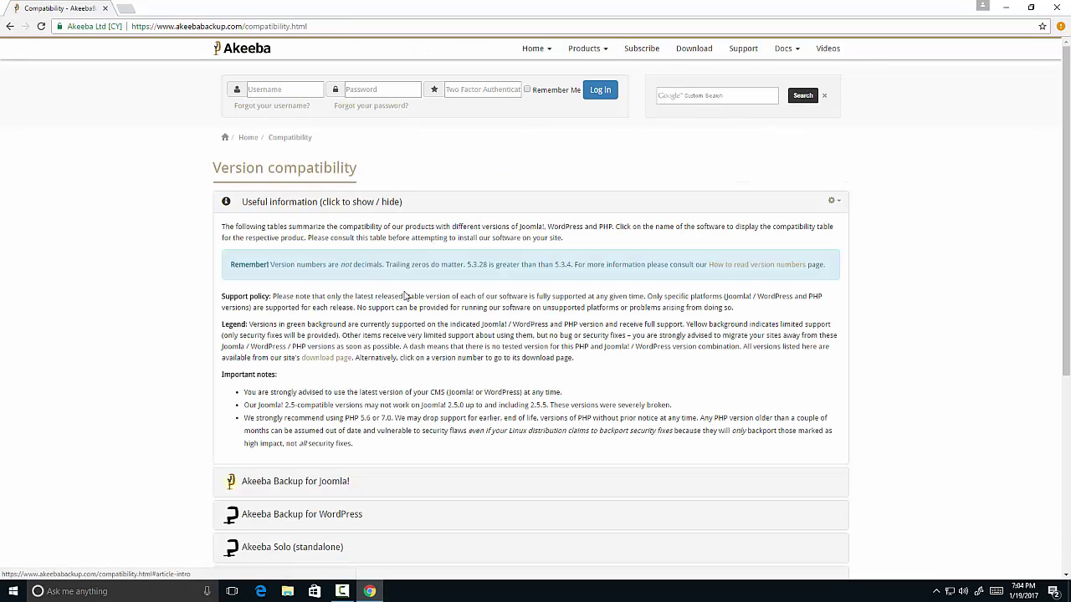
pyautogui.scroll(-3, 401, 298)
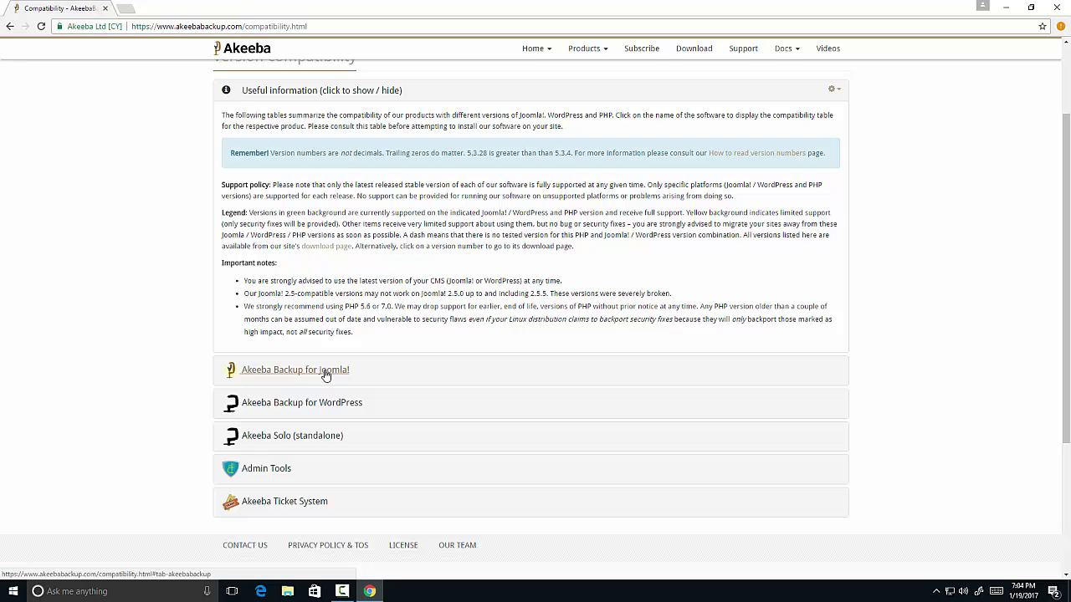
pyautogui.click(325, 375)
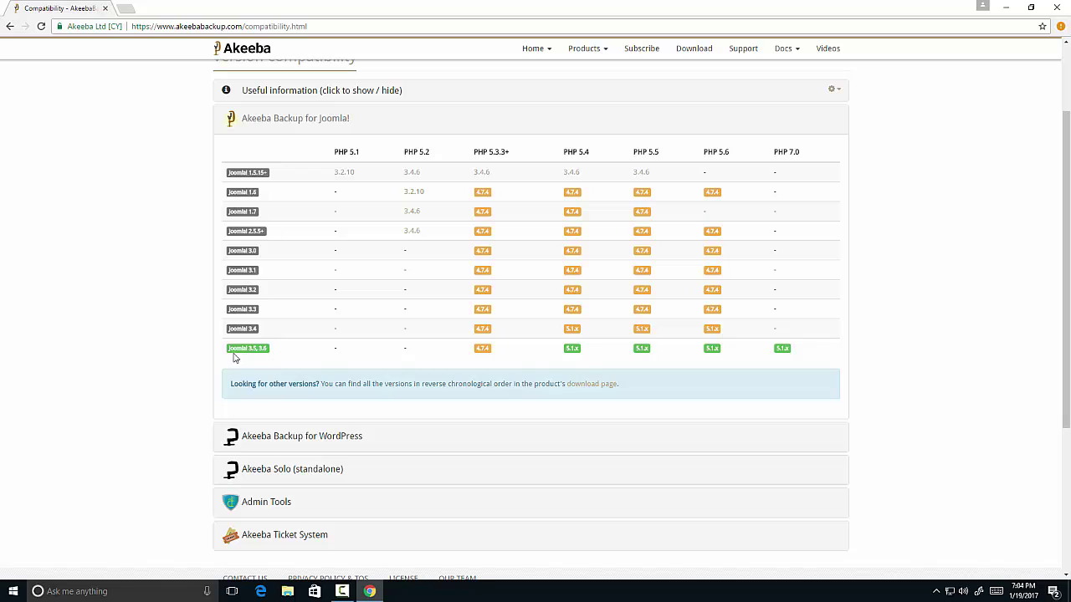
pyautogui.moveTo(247, 348); pyautogui.dragTo(267, 349)
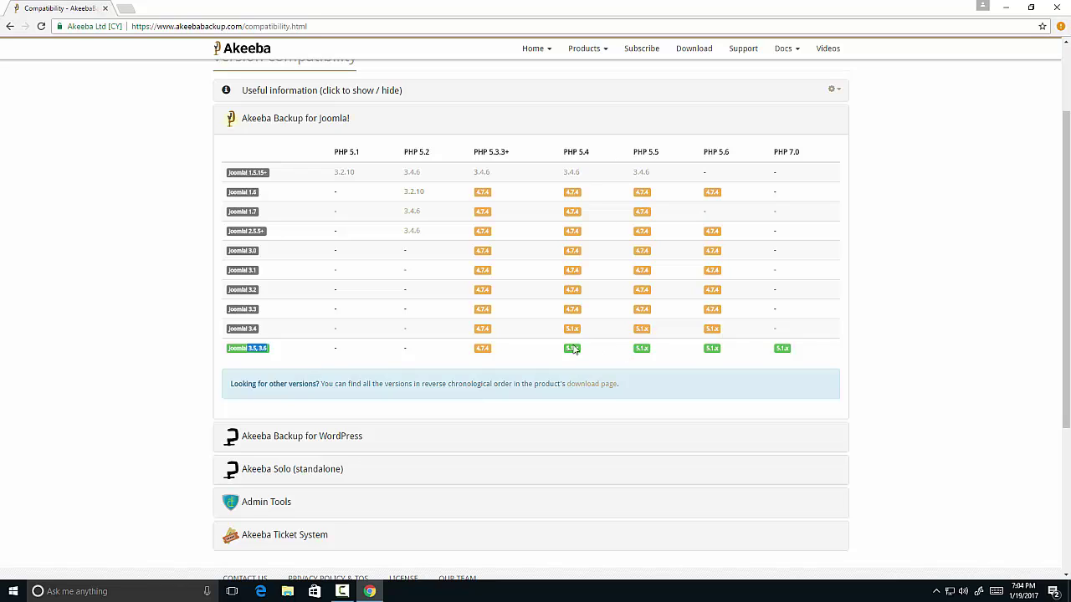
pyautogui.moveTo(591, 154); pyautogui.dragTo(560, 152)
pyautogui.scroll(2, 333, 300)
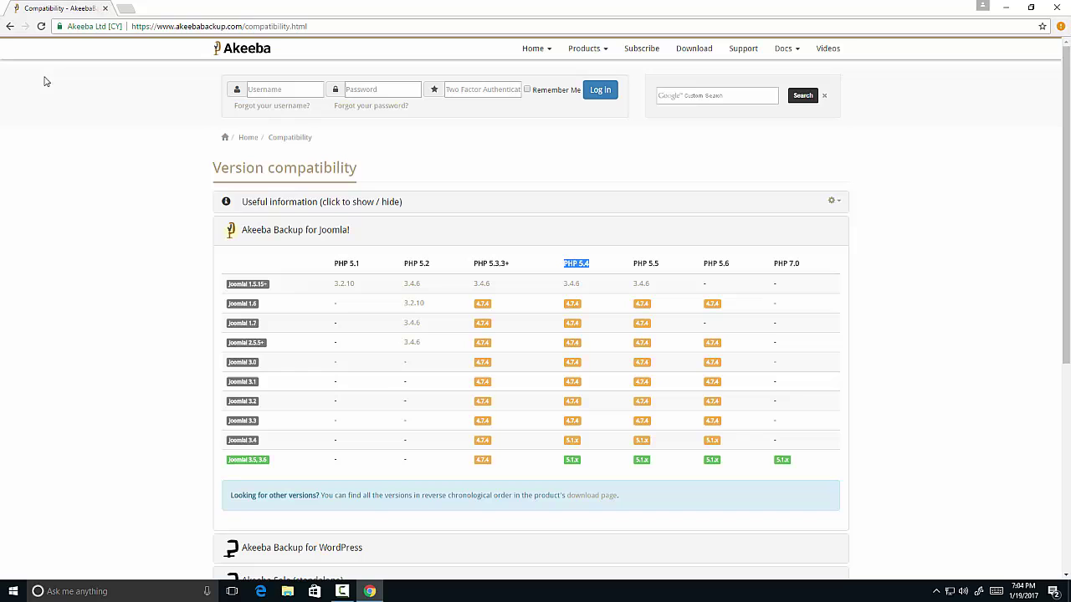
# Step: Go to the Download page and download Akeeba Backup Core 5.2.5 for Joomla
pyautogui.click(641, 462)
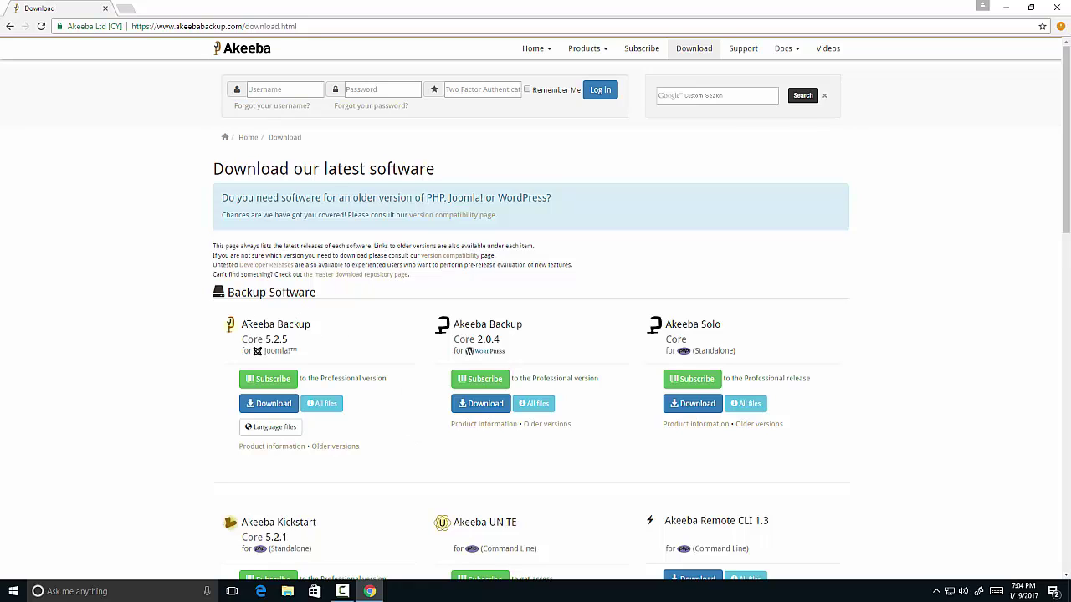
pyautogui.moveTo(249, 325); pyautogui.dragTo(380, 337)
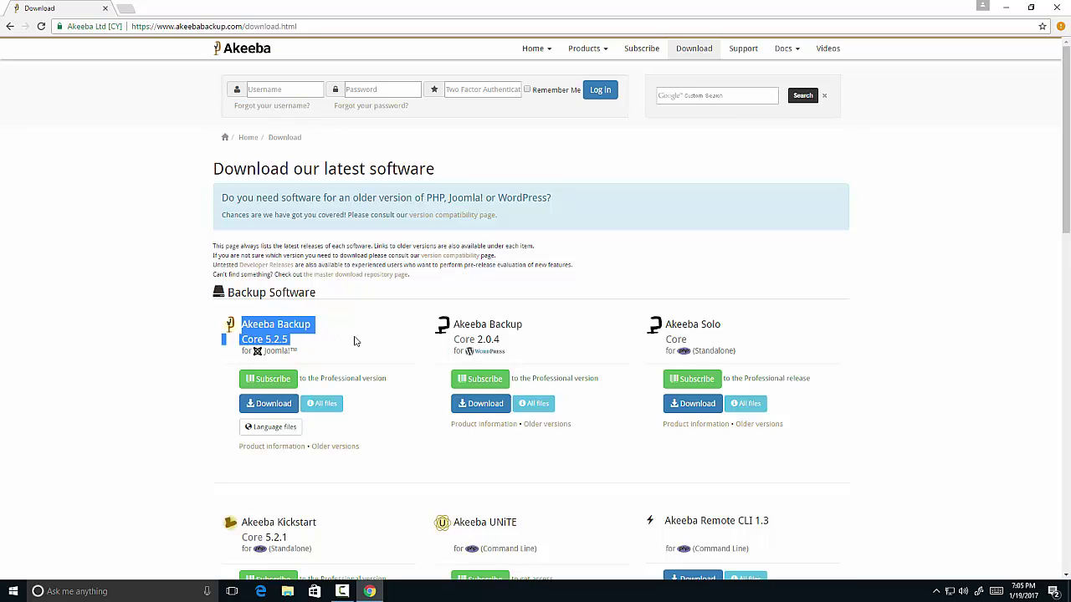
pyautogui.click(268, 403)
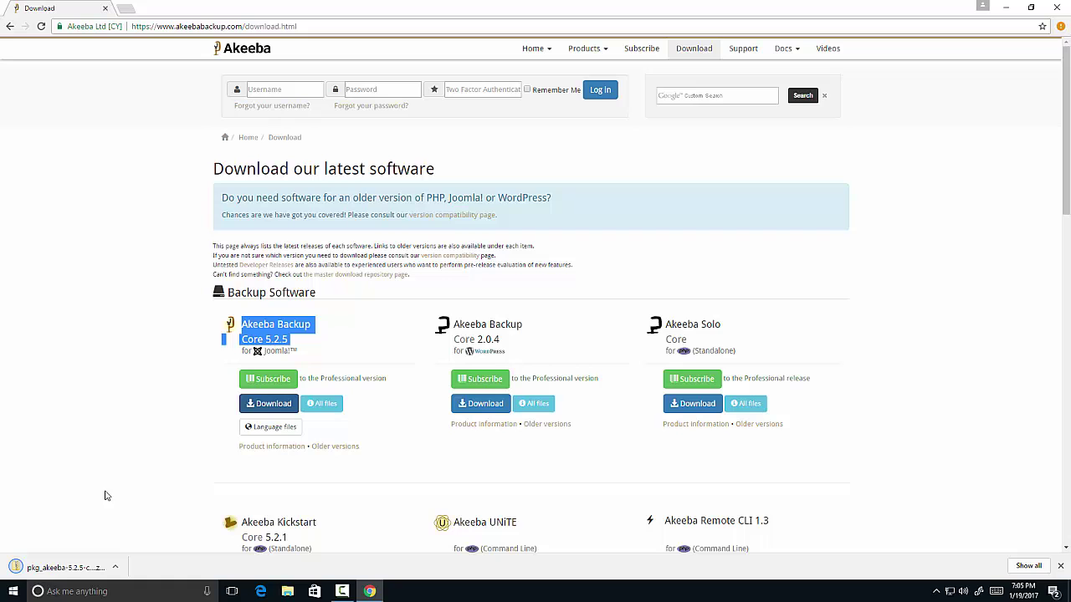
# Step: Open the WampServer localhost homepage using Localhost in the tray icon's menu
pyautogui.click(16, 590)
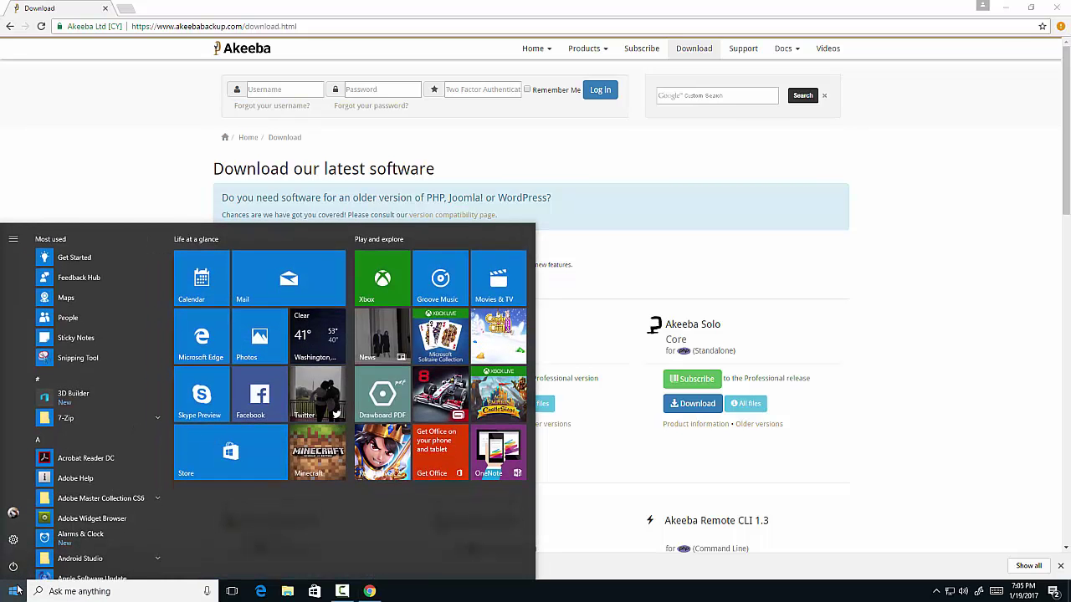
pyautogui.write('wampse')
pyautogui.press('BackSpace')
pyautogui.press('BackSpace')
pyautogui.press('BackSpace')
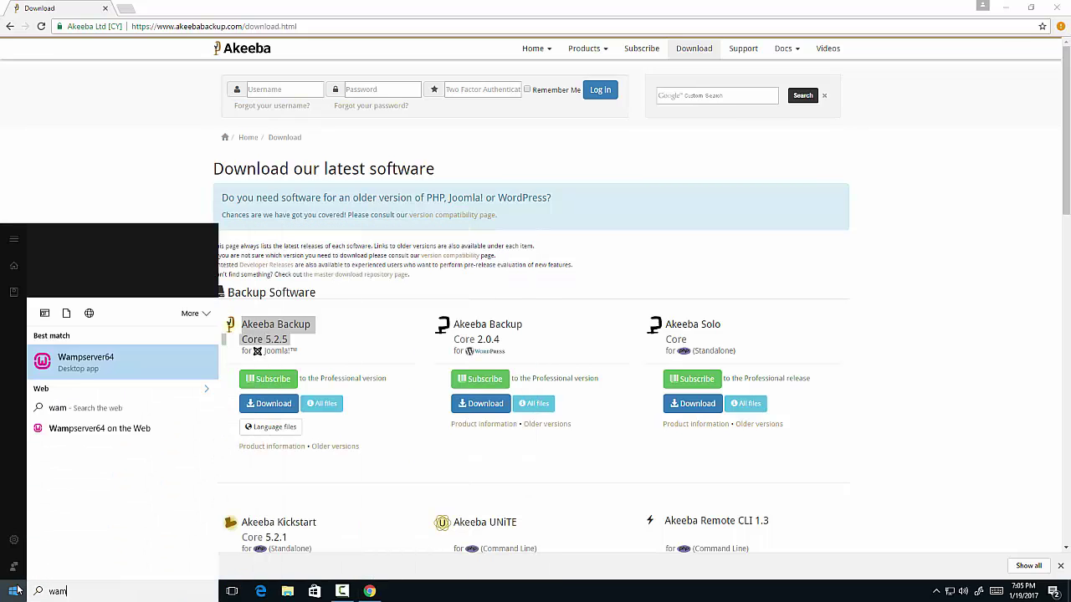
pyautogui.press('Escape')
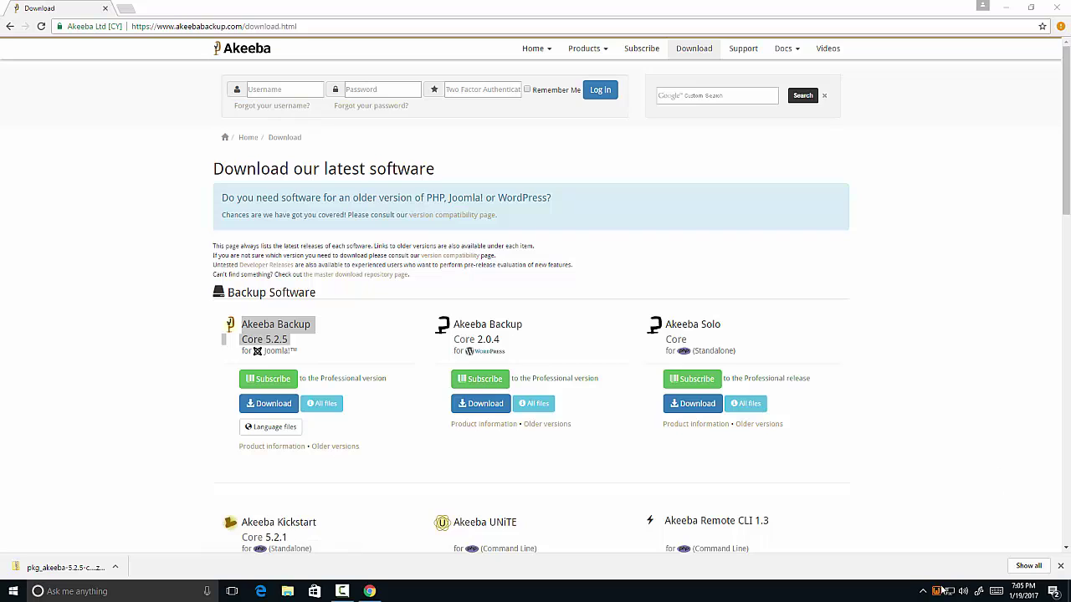
pyautogui.moveTo(936, 597)
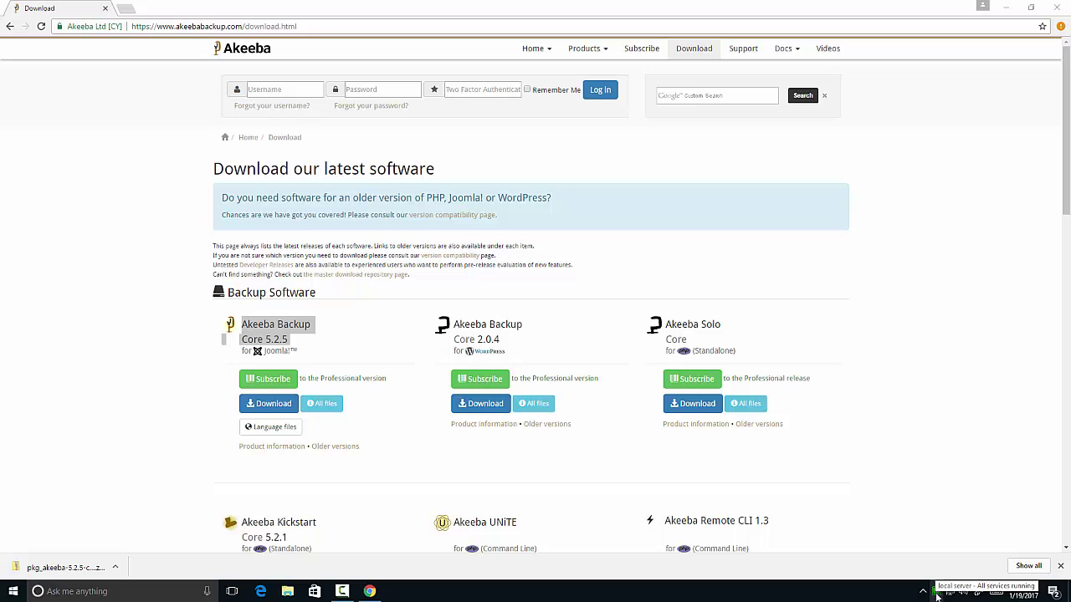
pyautogui.click(937, 595)
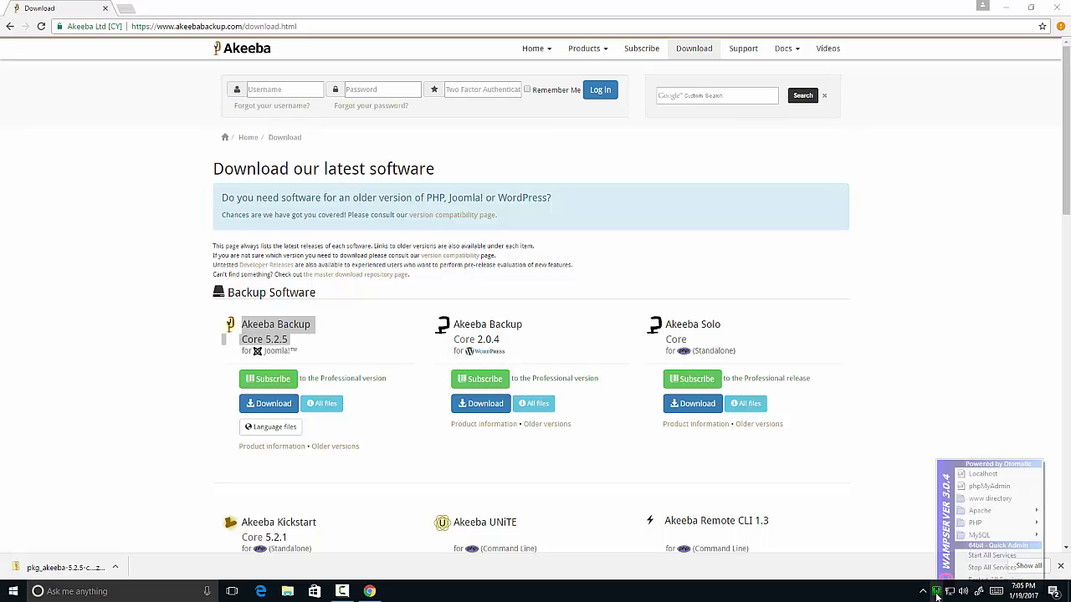
pyautogui.click(1010, 474)
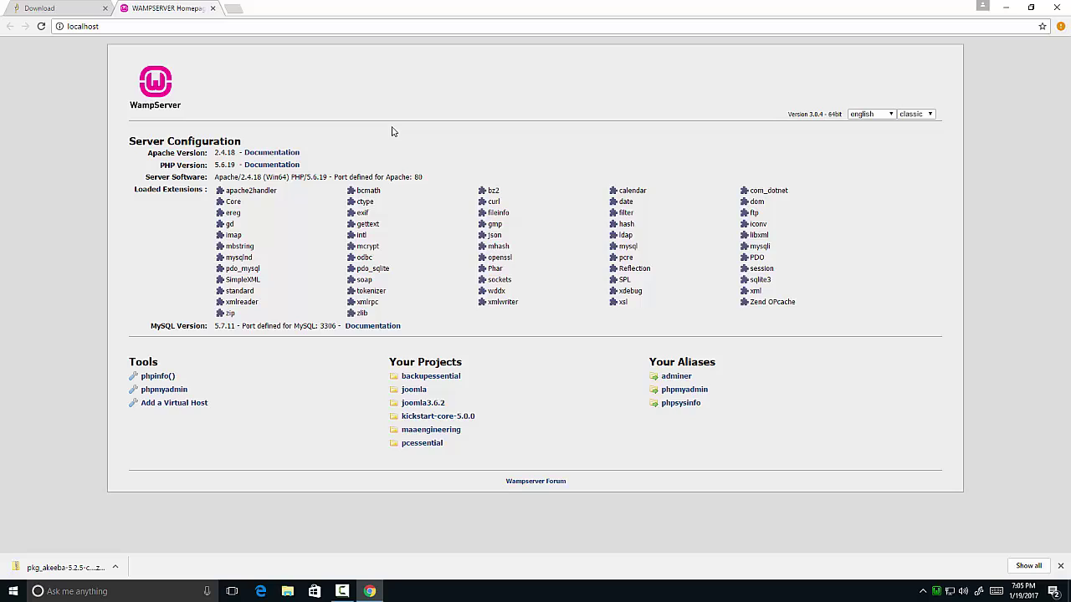
pyautogui.moveTo(157, 164); pyautogui.dragTo(237, 165)
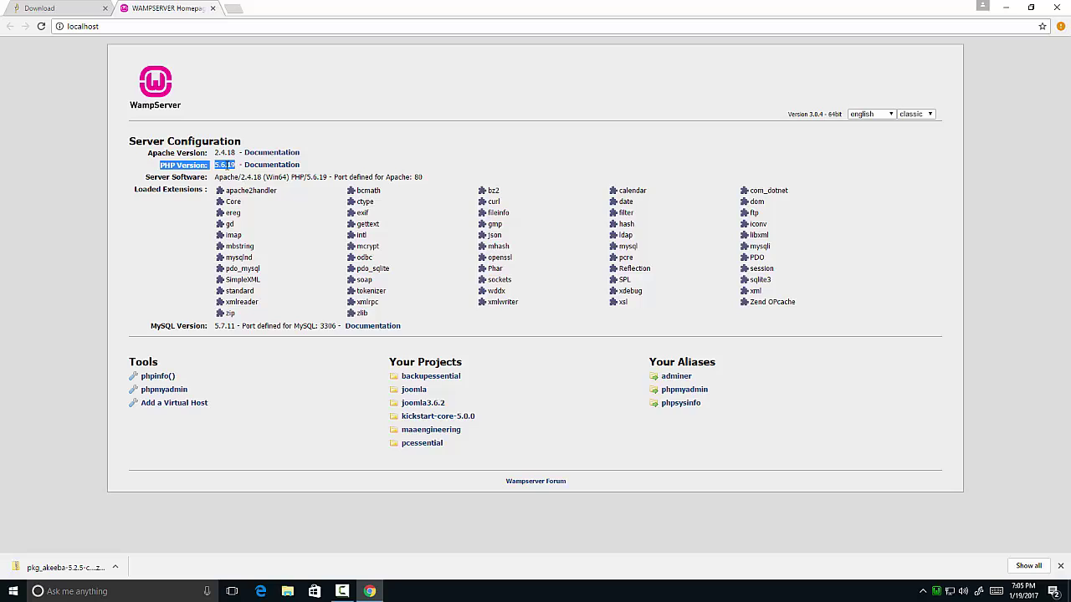
# Step: In a new tab, load localhost and then the local Joomla site at localhost/joomla
pyautogui.click(235, 9)
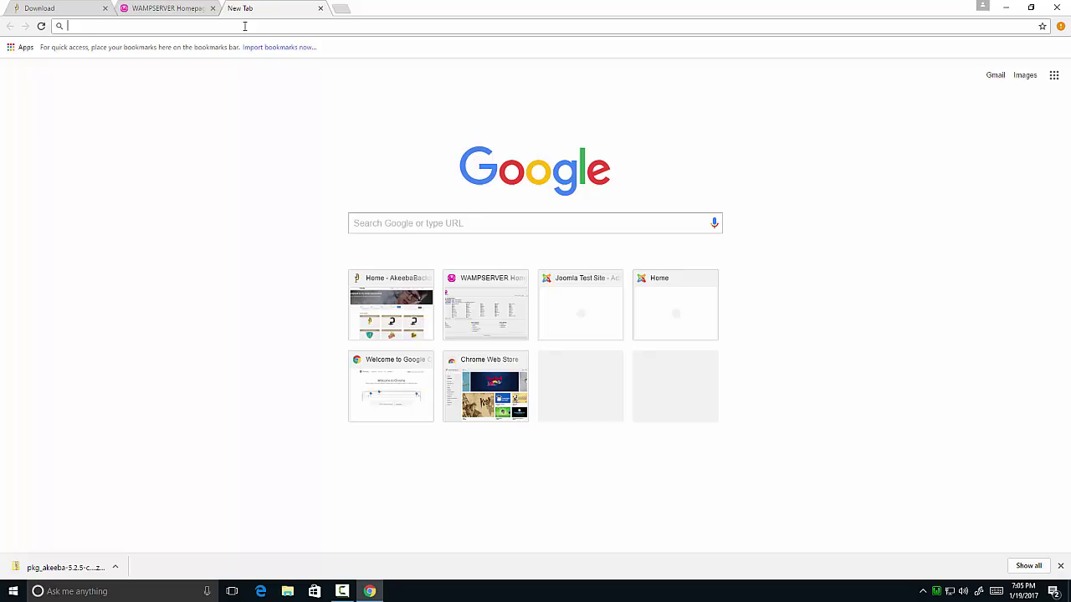
pyautogui.write('localhost')
pyautogui.press('Return')
pyautogui.click(244, 26)
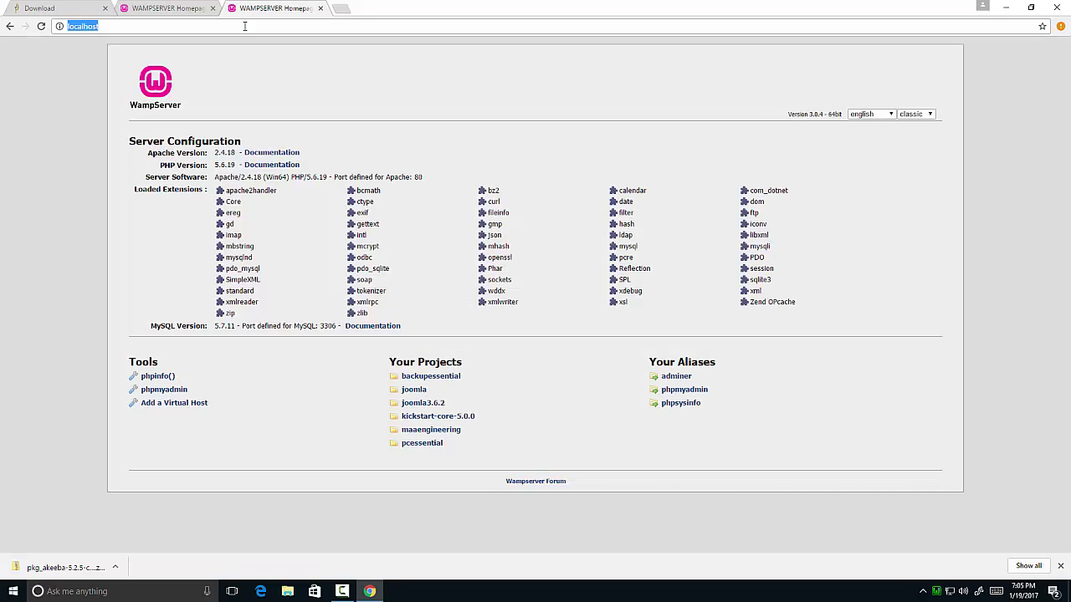
pyautogui.click(244, 26)
pyautogui.write('/joomla')
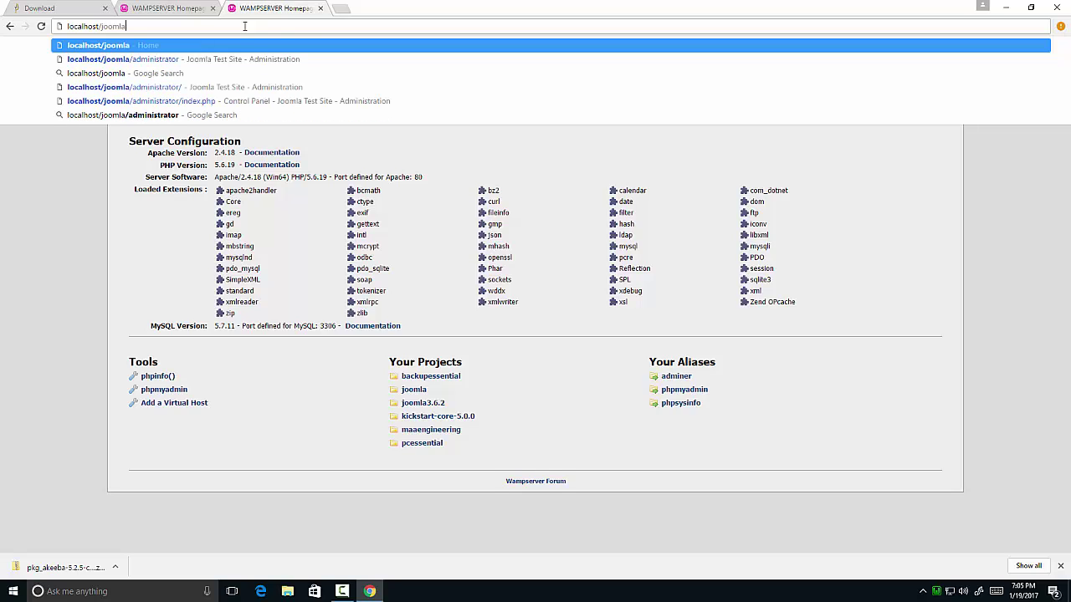
pyautogui.press('Return')
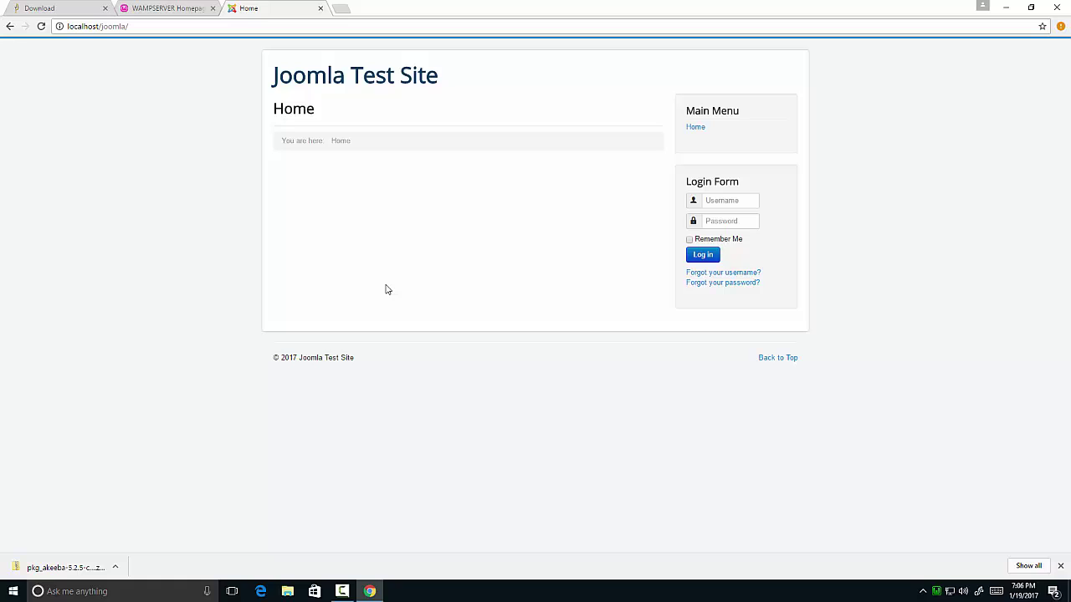
# Step: Extend the address toward localhost/joomla/administrator for the admin login page
pyautogui.click(546, 27)
pyautogui.click(546, 27)
pyautogui.write('ad')
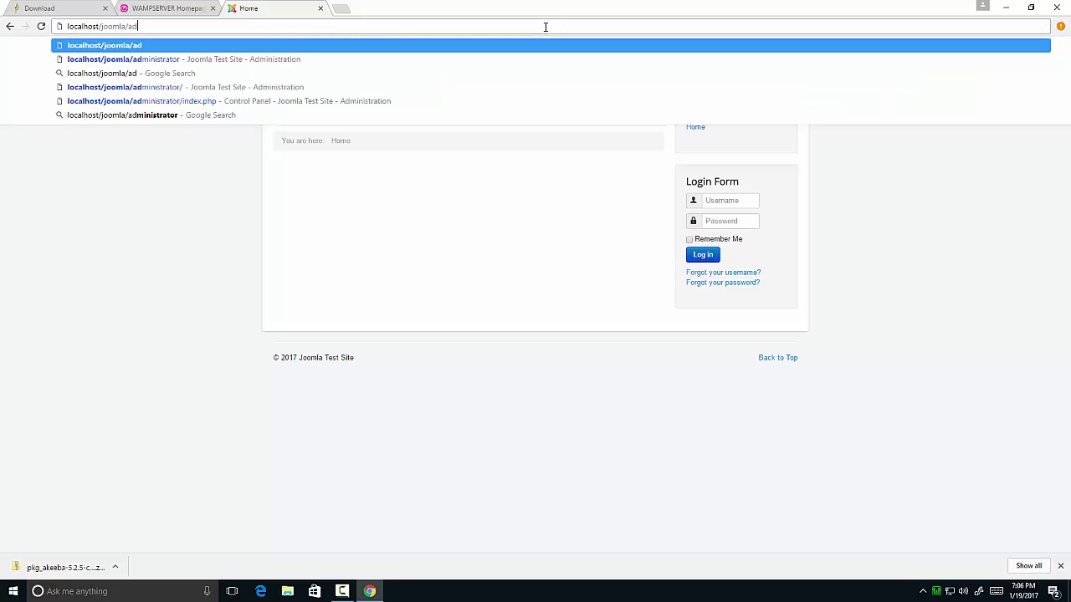
pyautogui.press('Down')
pyautogui.press('Return')
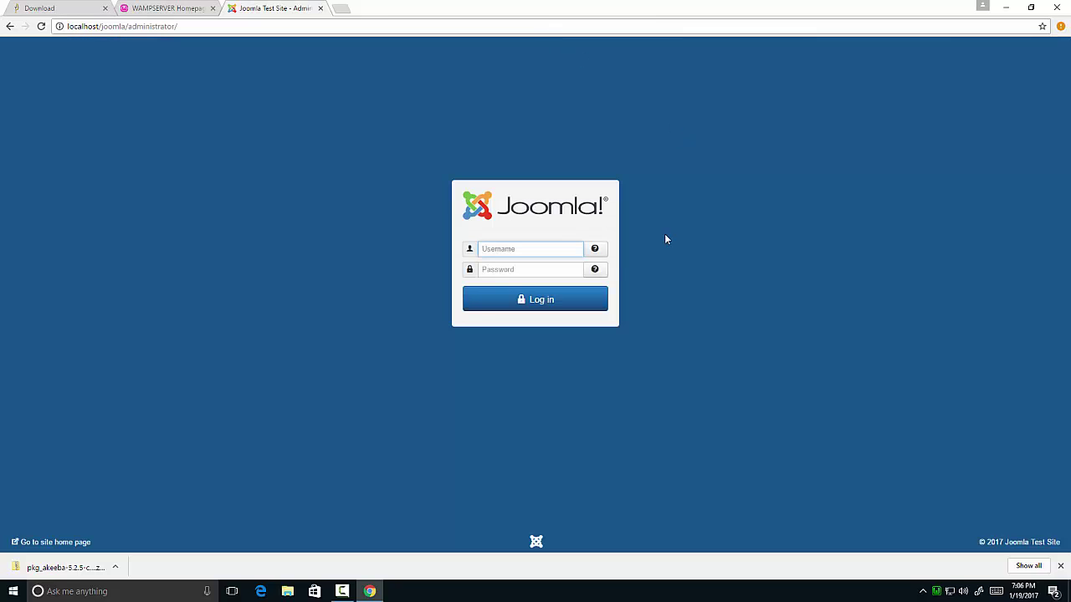
pyautogui.click(587, 258)
pyautogui.click(575, 248)
pyautogui.write('byron')
pyautogui.press('Tab')
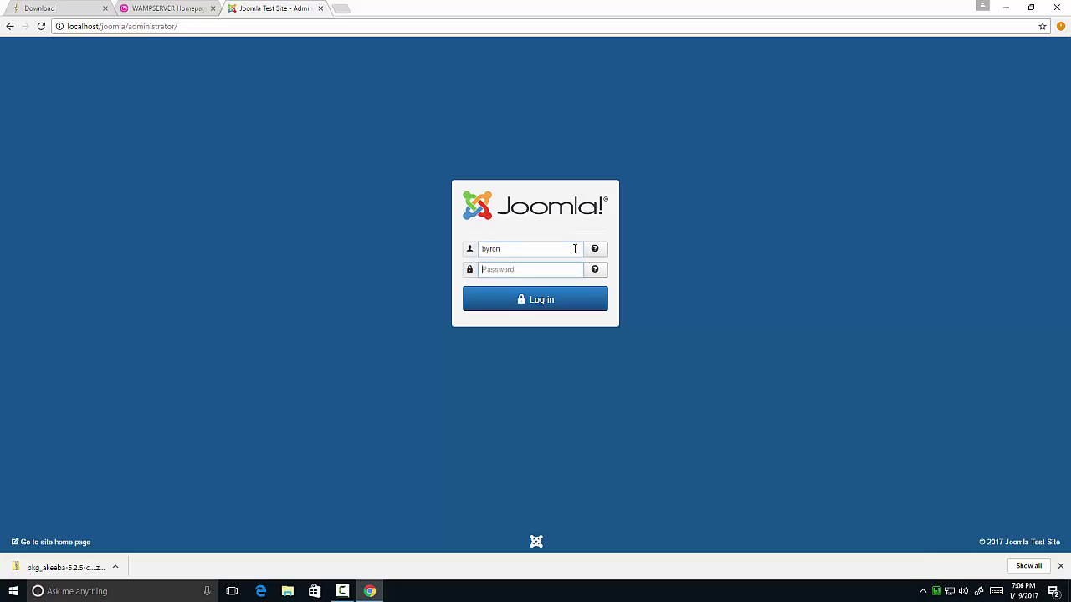
pyautogui.write('p')
pyautogui.press('Return')
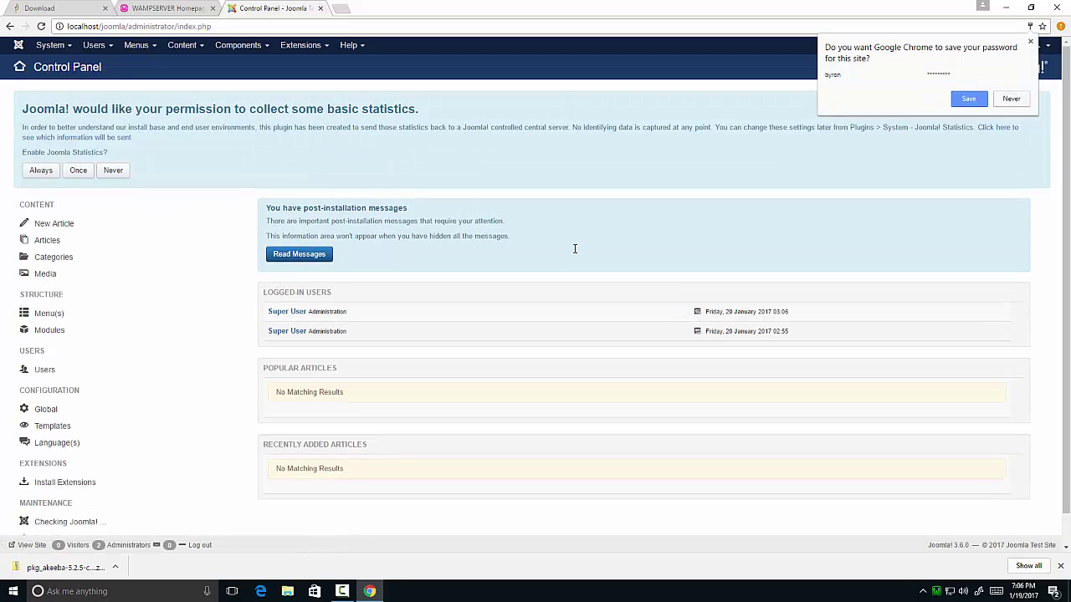
pyautogui.click(1010, 100)
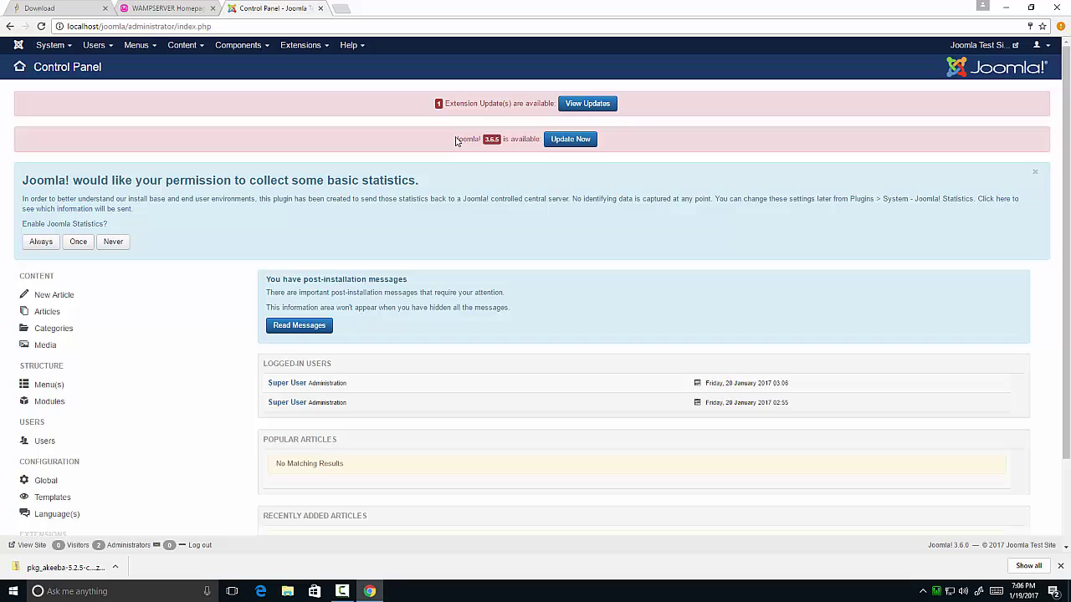
pyautogui.moveTo(456, 141); pyautogui.dragTo(542, 139)
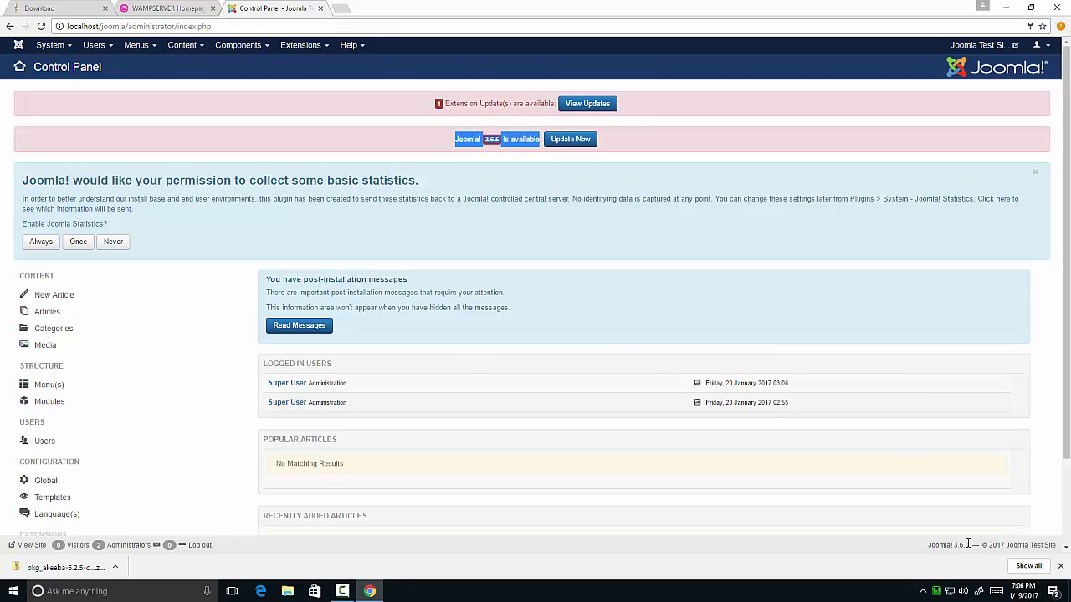
pyautogui.moveTo(969, 545); pyautogui.dragTo(931, 545)
pyautogui.click(799, 182)
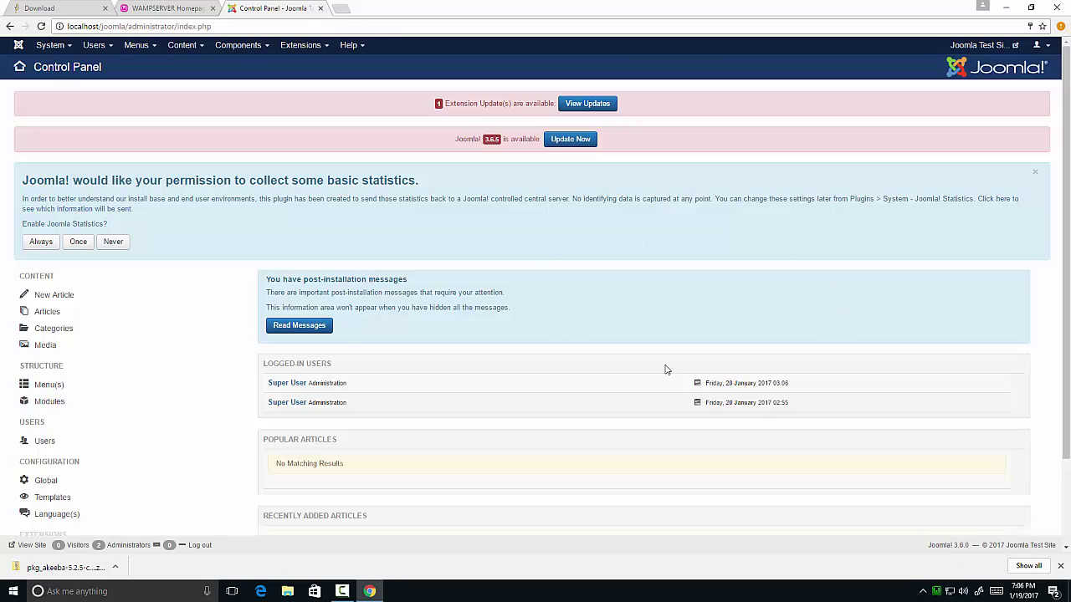
# Step: Reach the Extensions: Install page through Extensions > Manage > Install, after a brief return to the control panel
pyautogui.click(316, 49)
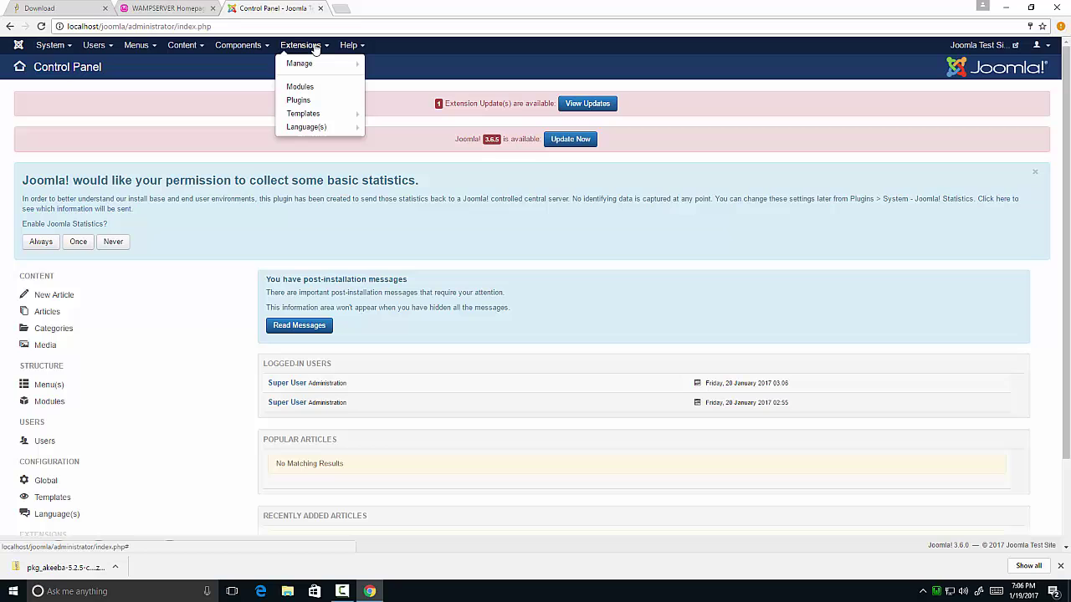
pyautogui.moveTo(307, 63)
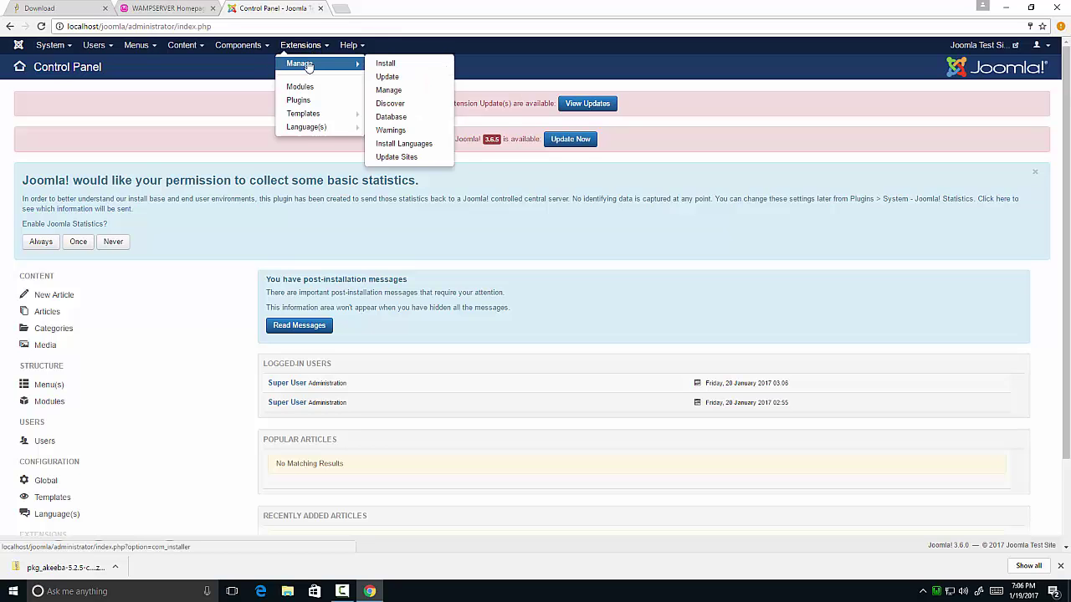
pyautogui.click(388, 64)
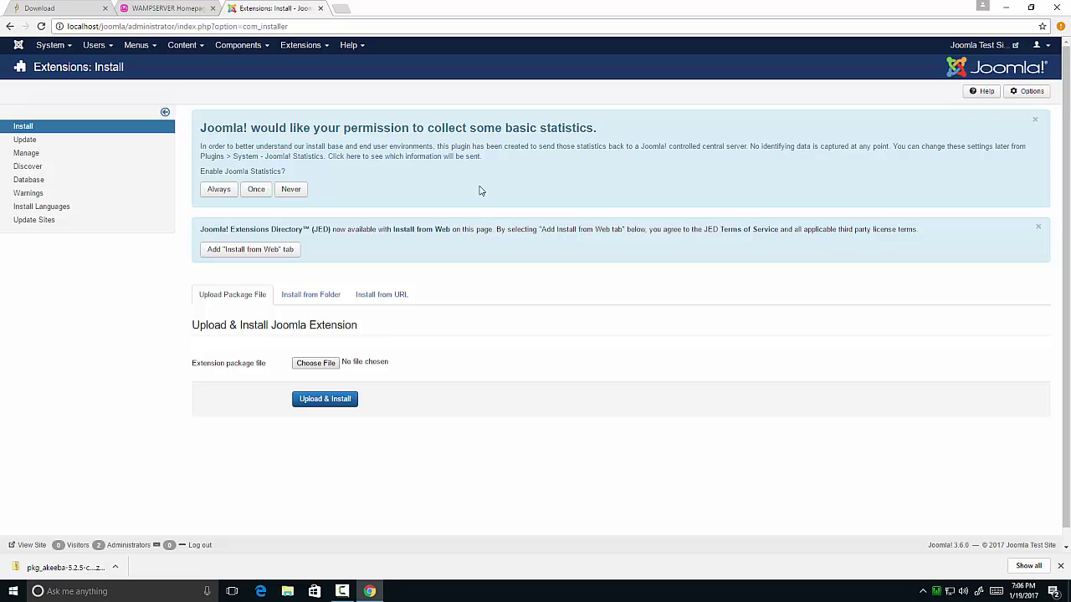
pyautogui.click(10, 28)
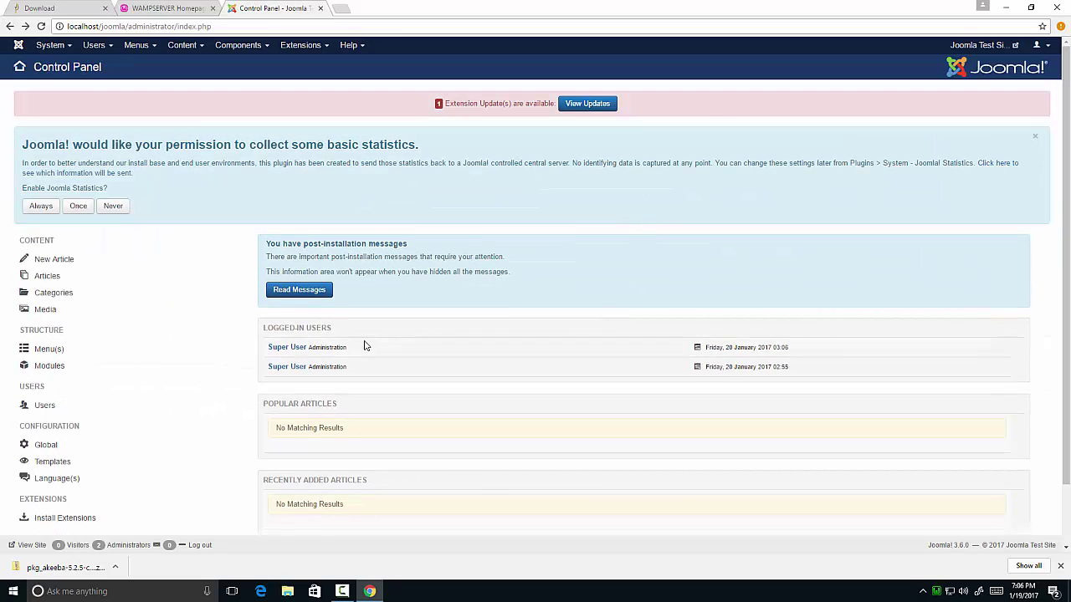
pyautogui.moveTo(366, 344); pyautogui.dragTo(292, 348)
pyautogui.moveTo(334, 378); pyautogui.dragTo(258, 383)
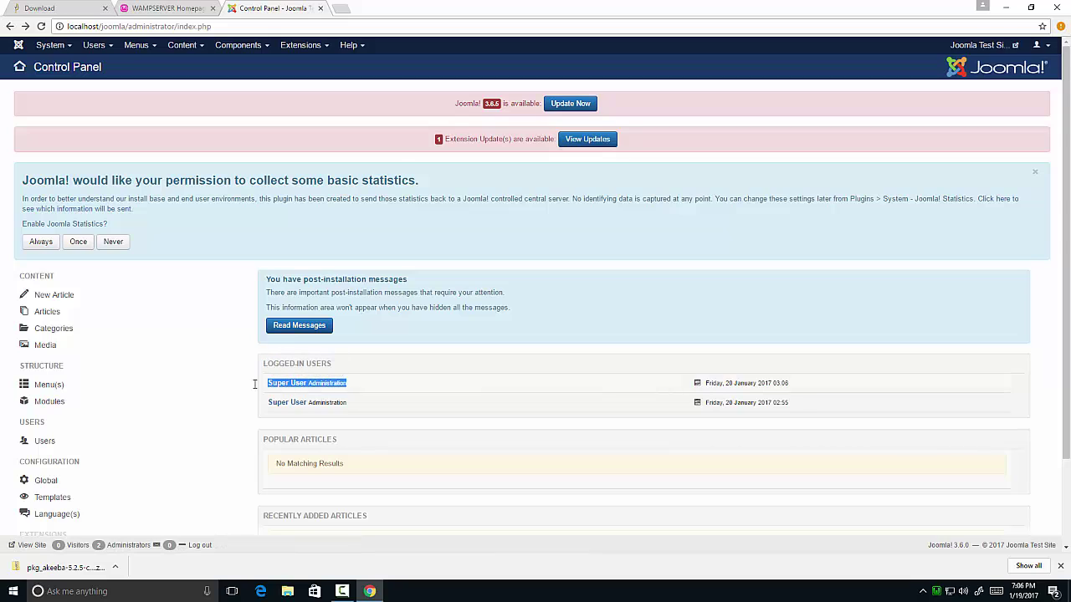
pyautogui.click(258, 383)
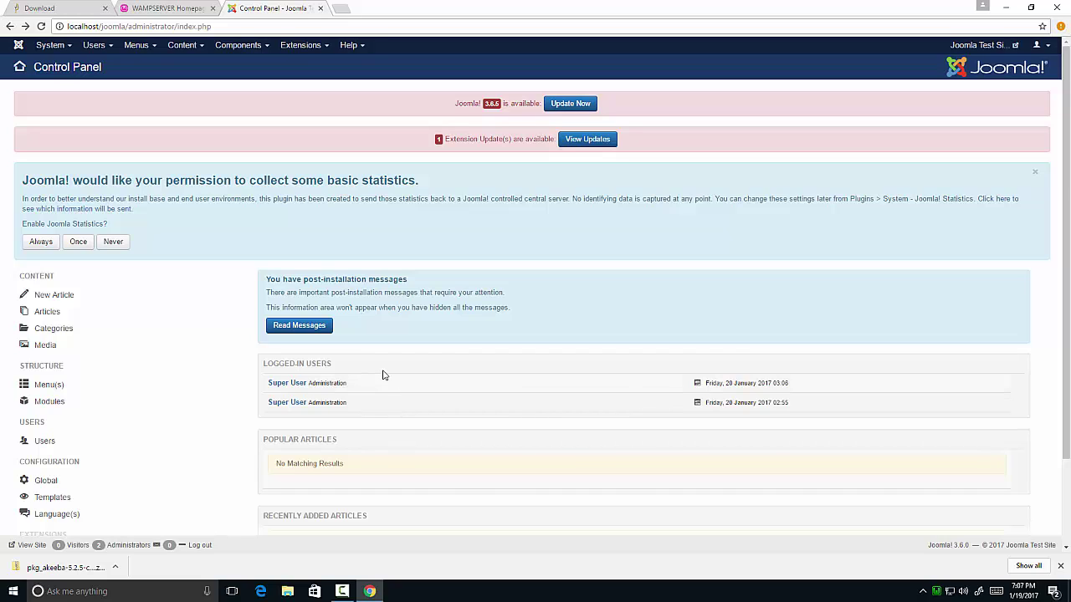
pyautogui.click(303, 45)
pyautogui.click(316, 65)
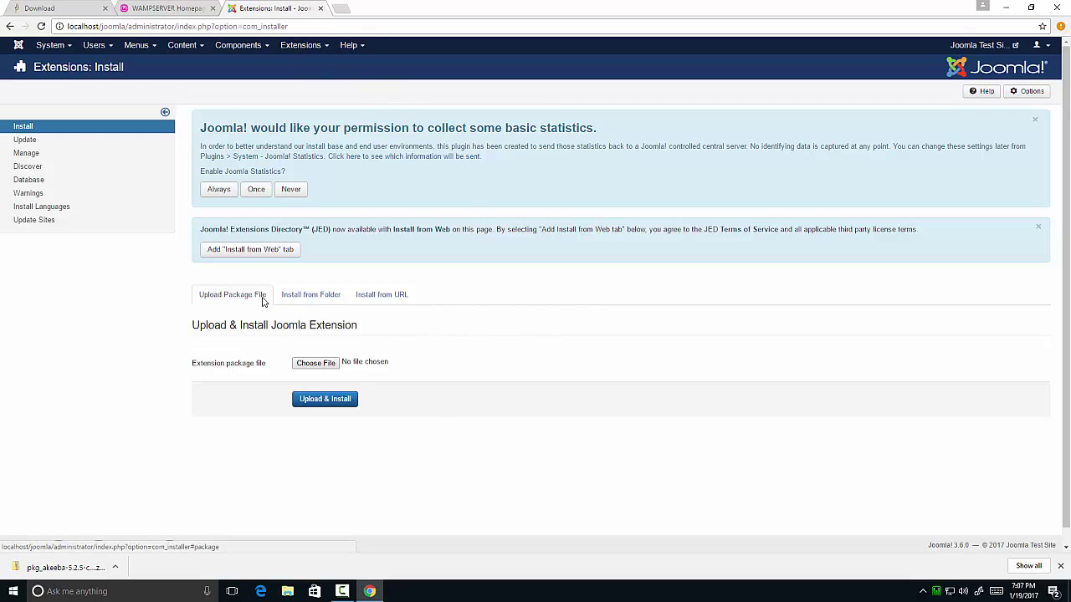
# Step: Choose pkg_akeeba-5.2.5-core from Downloads and run Upload & Install, hitting the upload size error
pyautogui.click(332, 366)
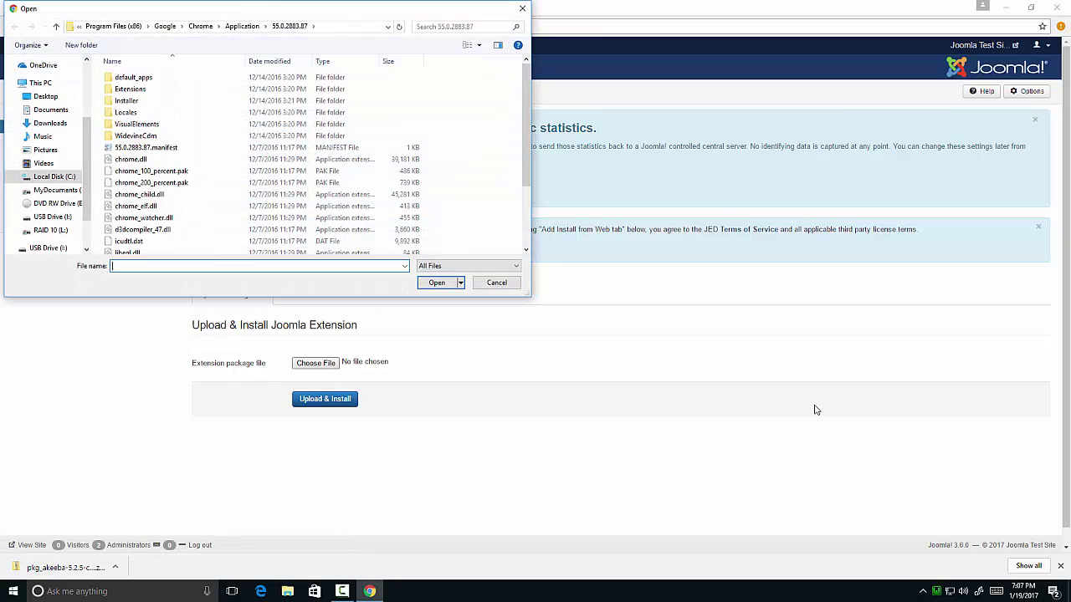
pyautogui.click(50, 123)
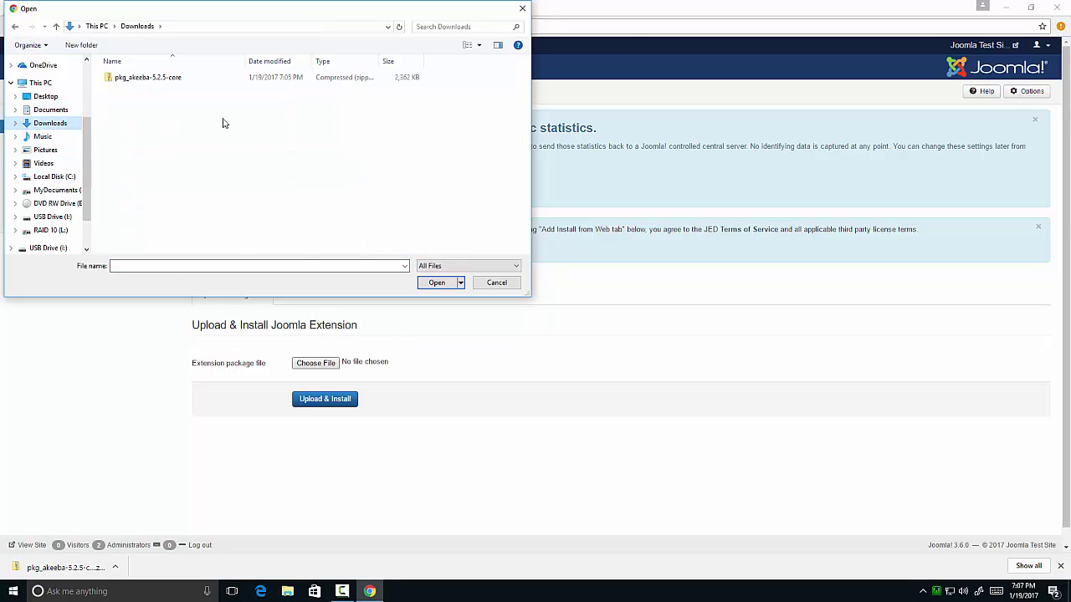
pyautogui.click(148, 78)
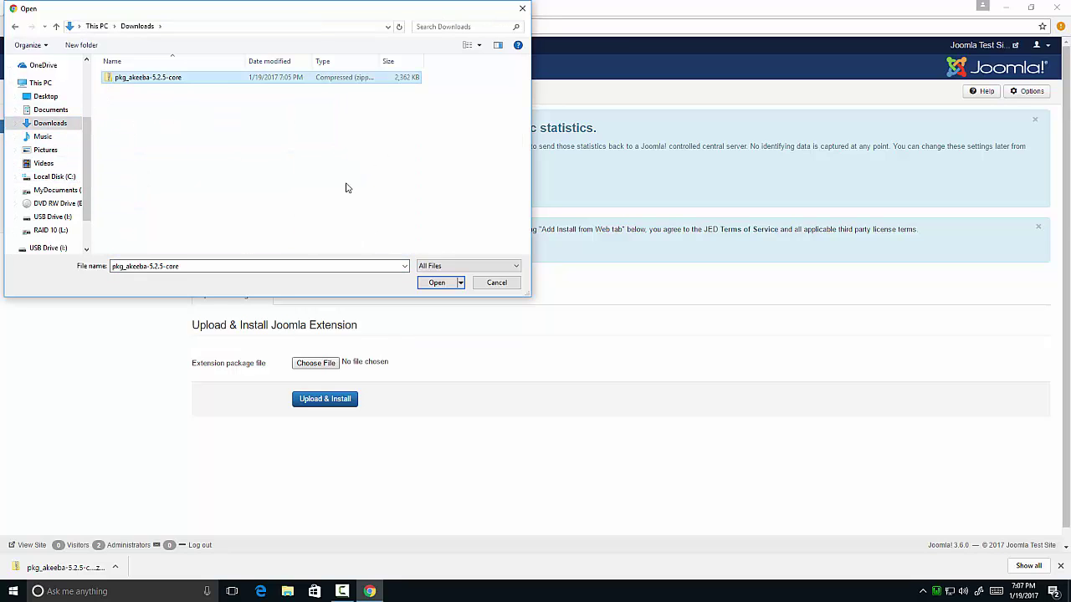
pyautogui.moveTo(335, 19); pyautogui.dragTo(575, 116)
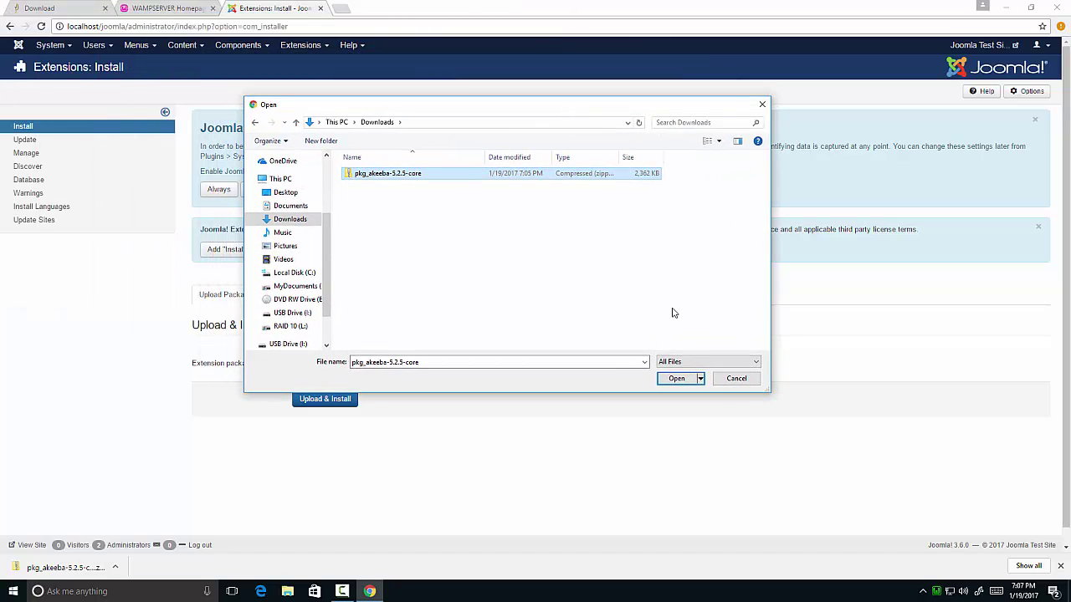
pyautogui.click(676, 379)
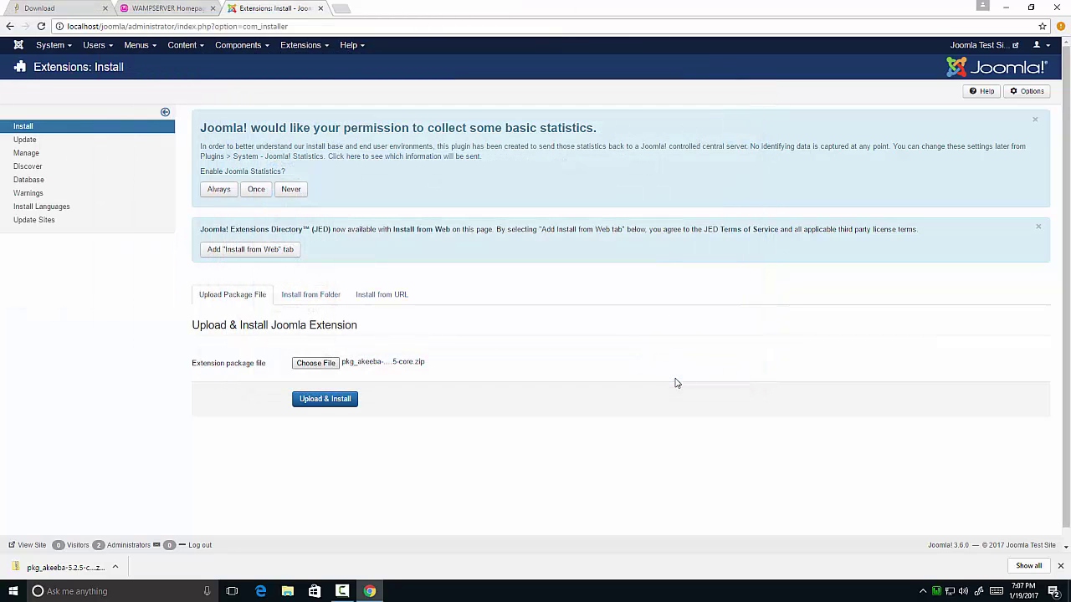
pyautogui.click(350, 402)
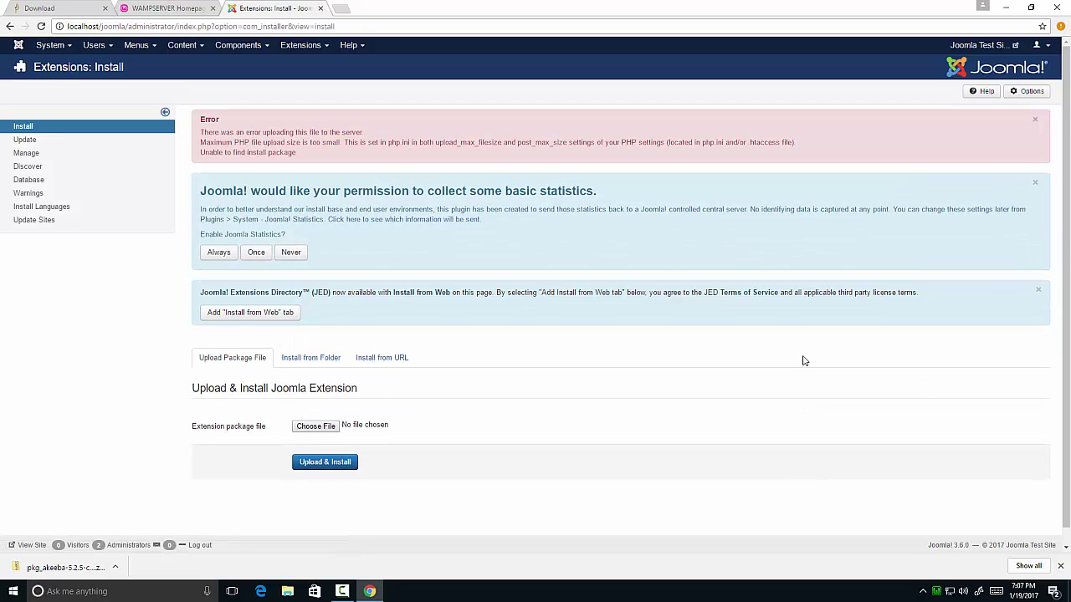
pyautogui.doubleClick(542, 142)
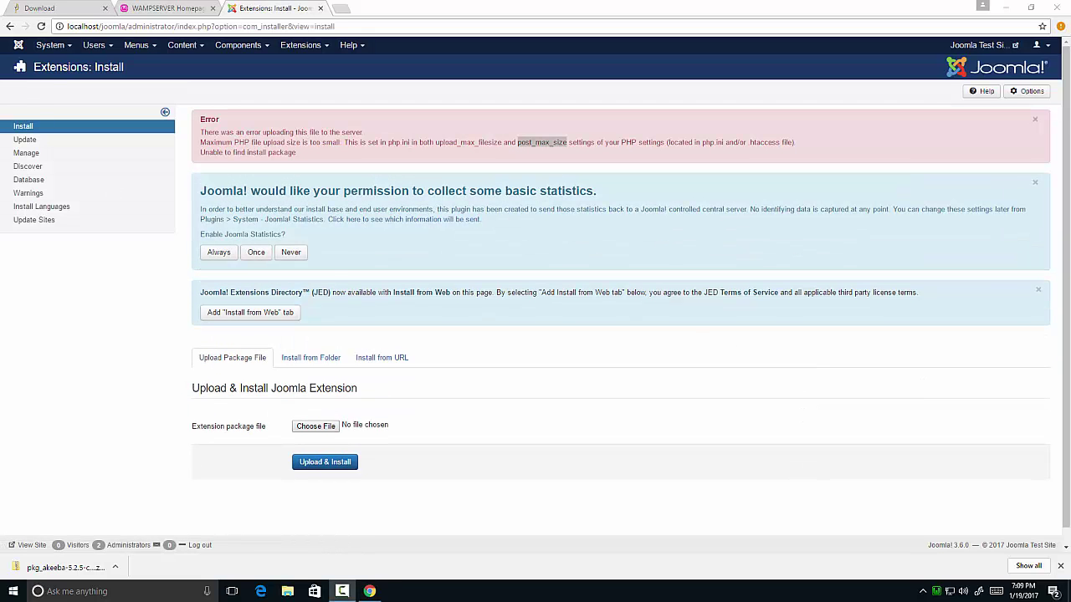
pyautogui.click(750, 251)
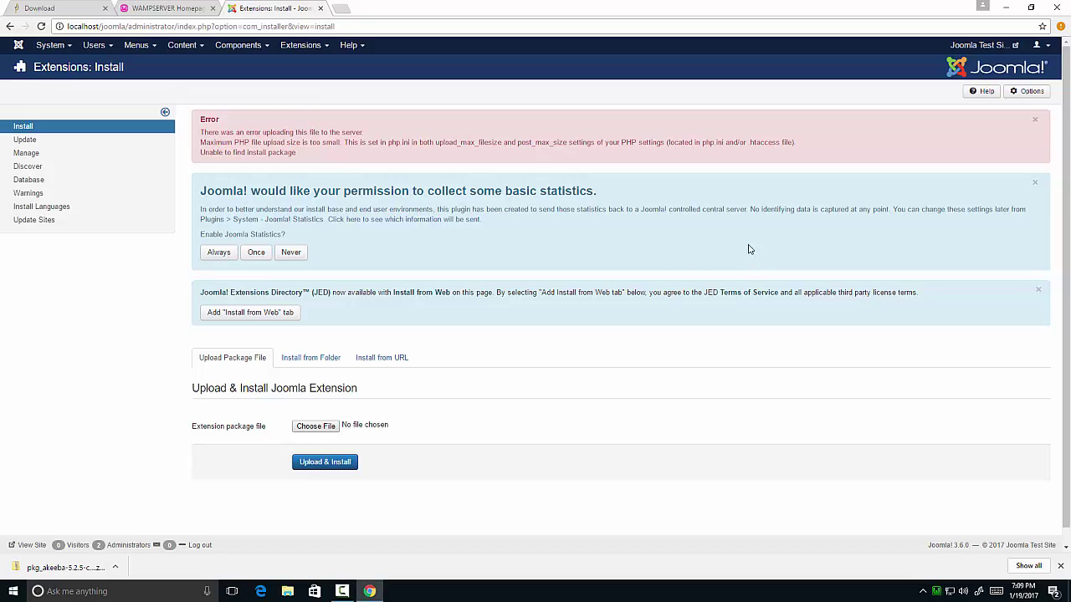
pyautogui.click(117, 568)
pyautogui.click(178, 532)
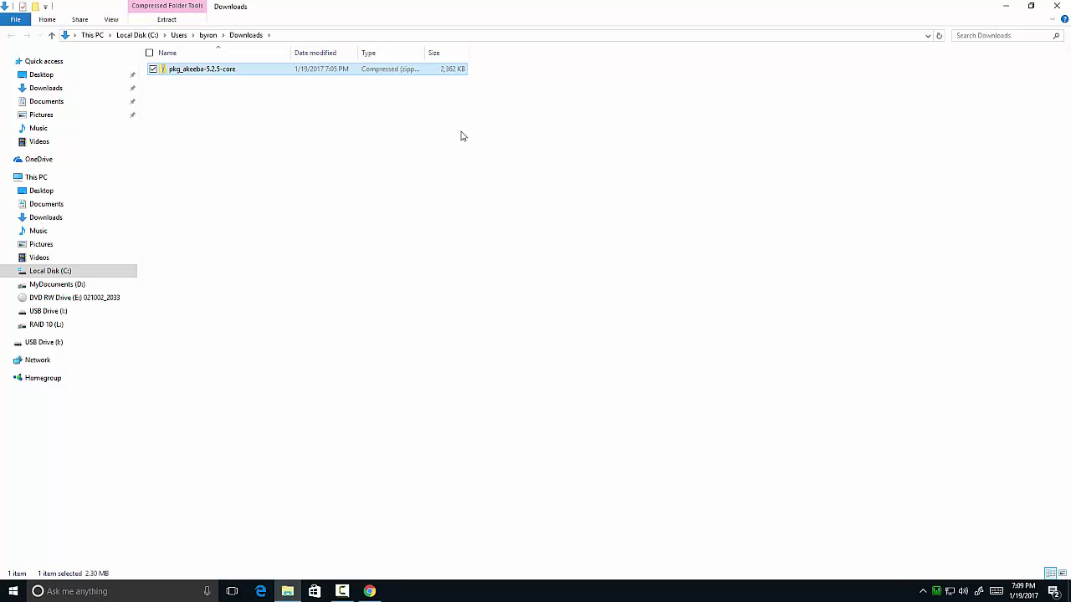
pyautogui.click(1057, 6)
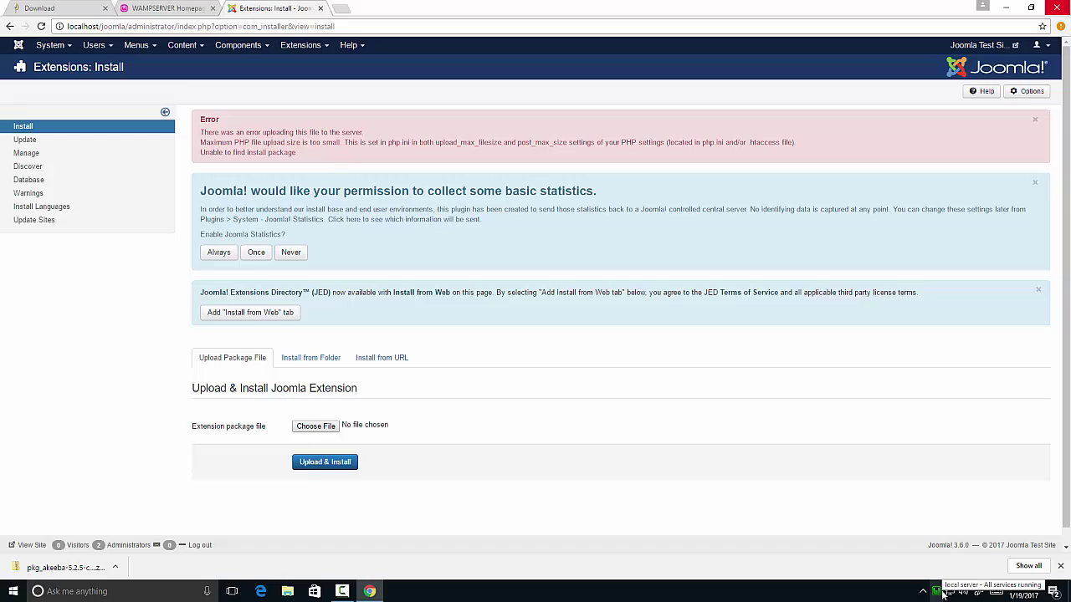
# Step: Open php.ini in Notepad++ from the WampServer tray menu's PHP submenu
pyautogui.click(937, 592)
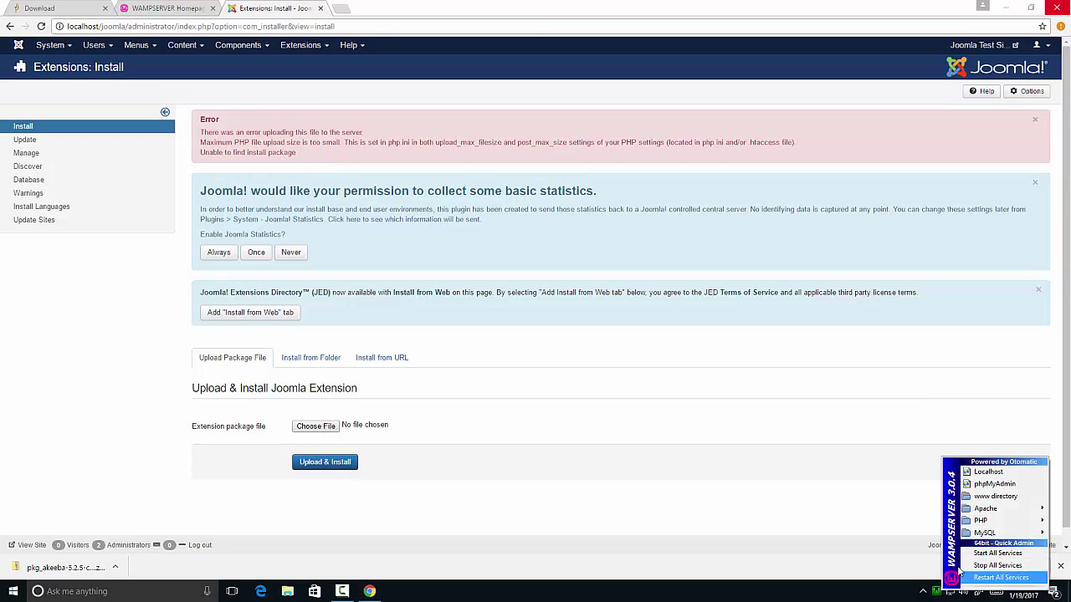
pyautogui.moveTo(1004, 526)
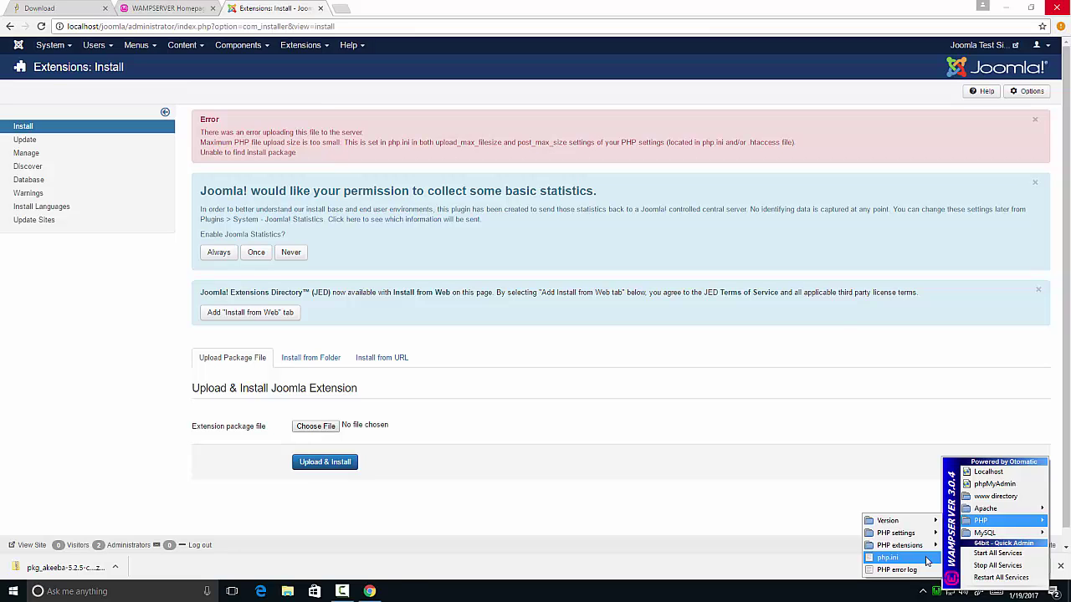
pyautogui.click(926, 558)
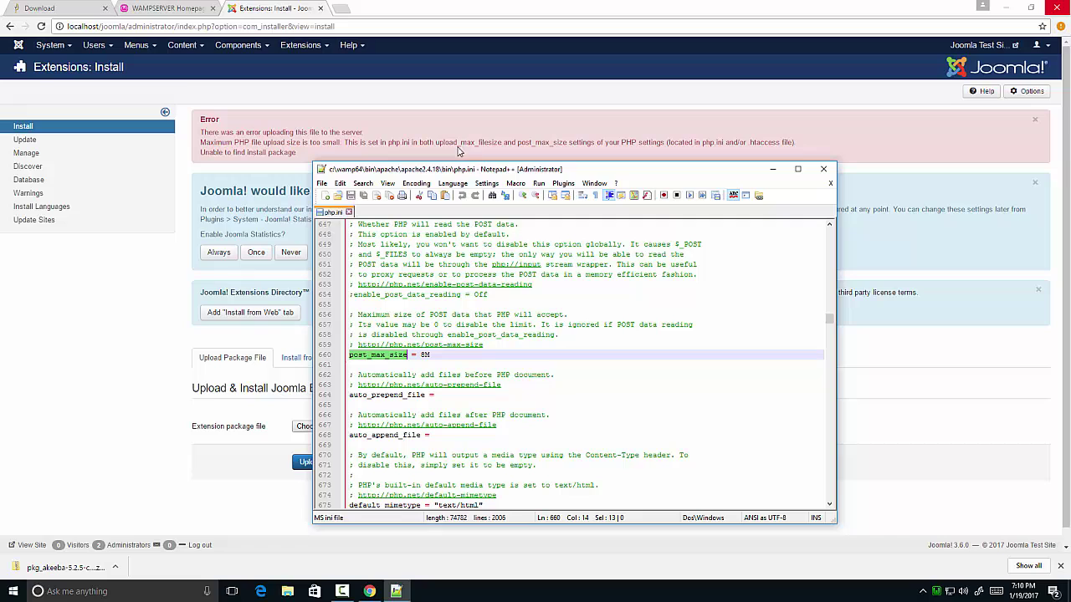
# Step: Copy upload_max_filesize from the Joomla error and find it in php.ini
pyautogui.click(436, 142)
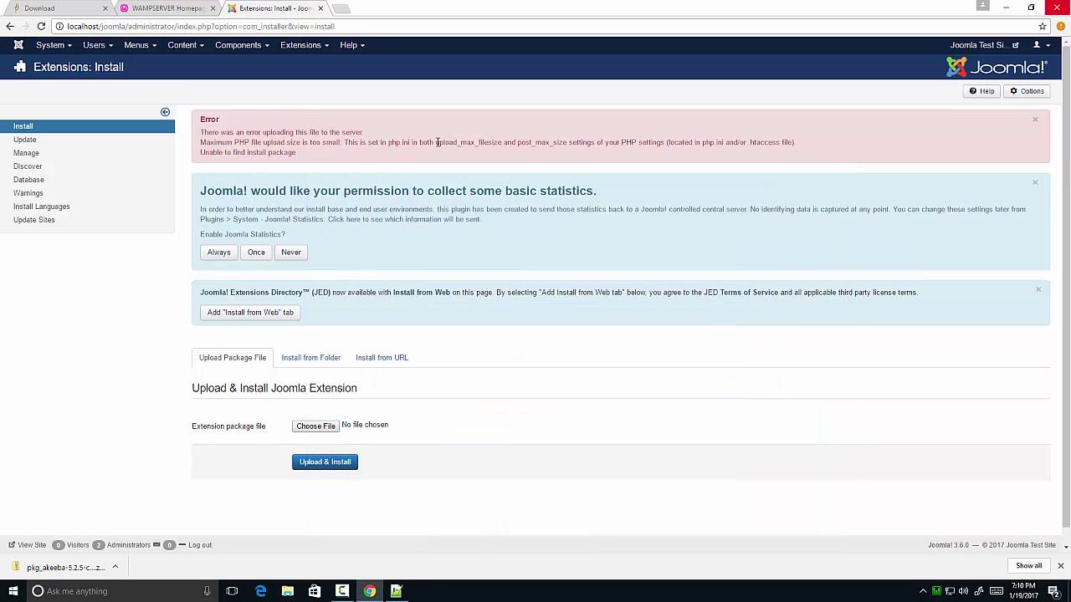
pyautogui.moveTo(436, 143); pyautogui.dragTo(500, 142)
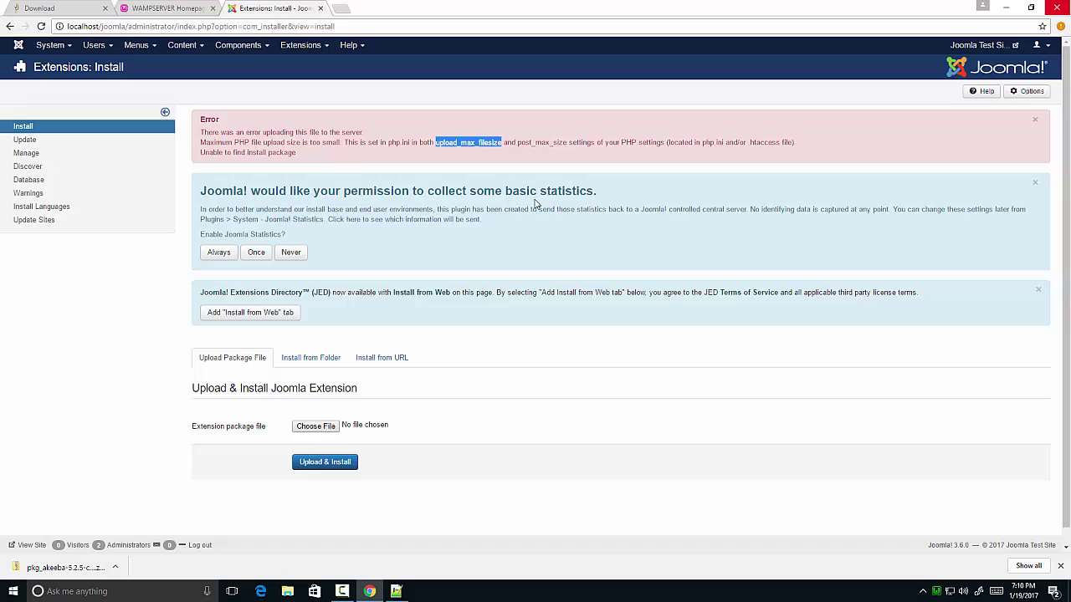
pyautogui.rightClick(489, 141)
pyautogui.click(517, 149)
pyautogui.click(397, 592)
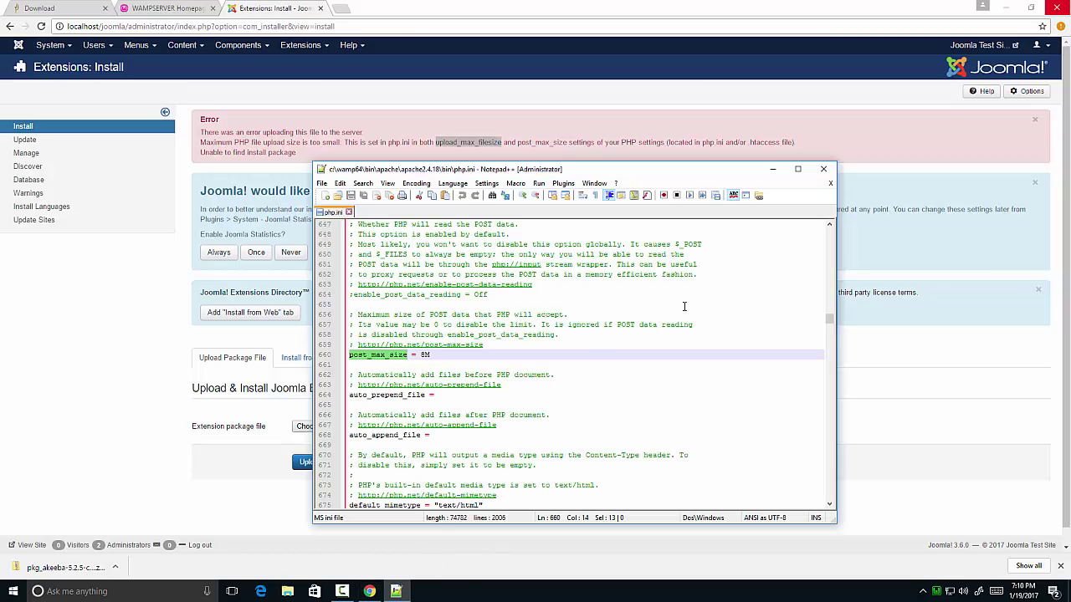
pyautogui.hotkey('ctrl', 'f')
pyautogui.click(683, 303)
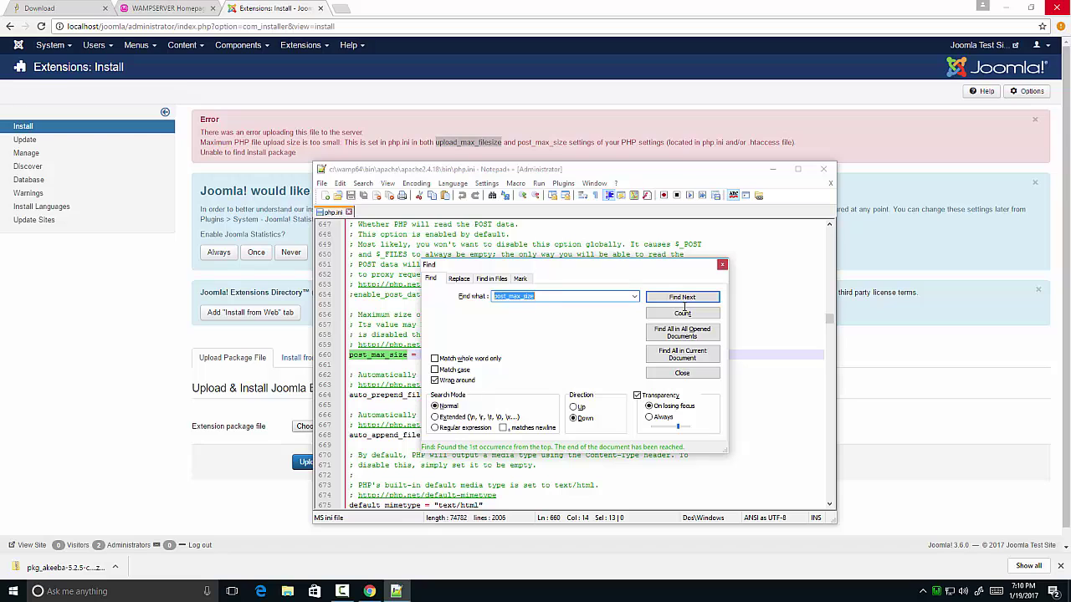
pyautogui.hotkey('ctrl', 'v')
pyautogui.press('Return')
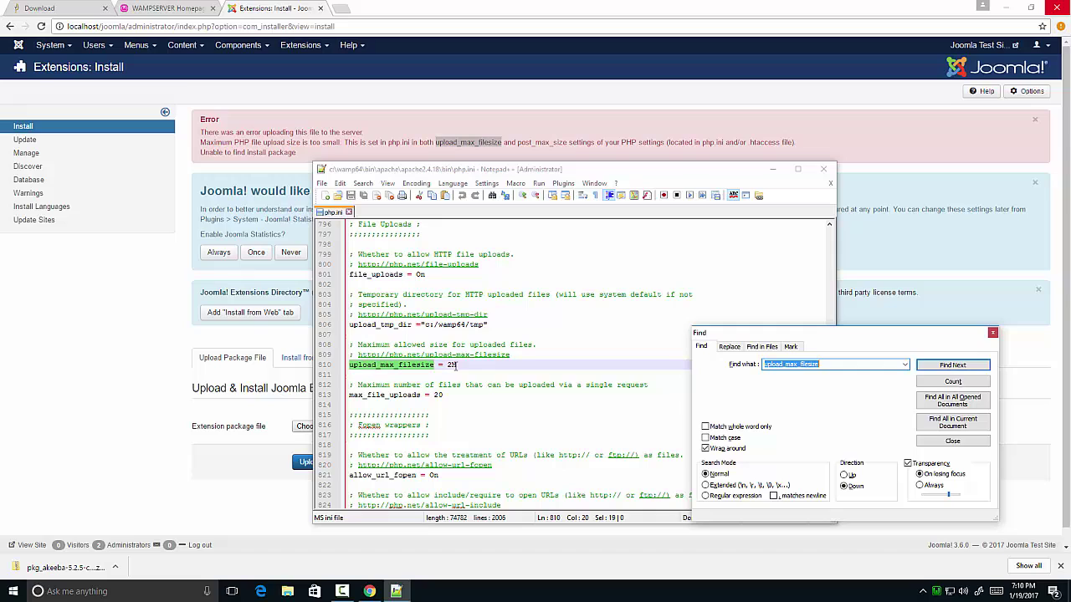
# Step: Change upload_max_filesize from 2M to 8M on line 810
pyautogui.click(452, 365)
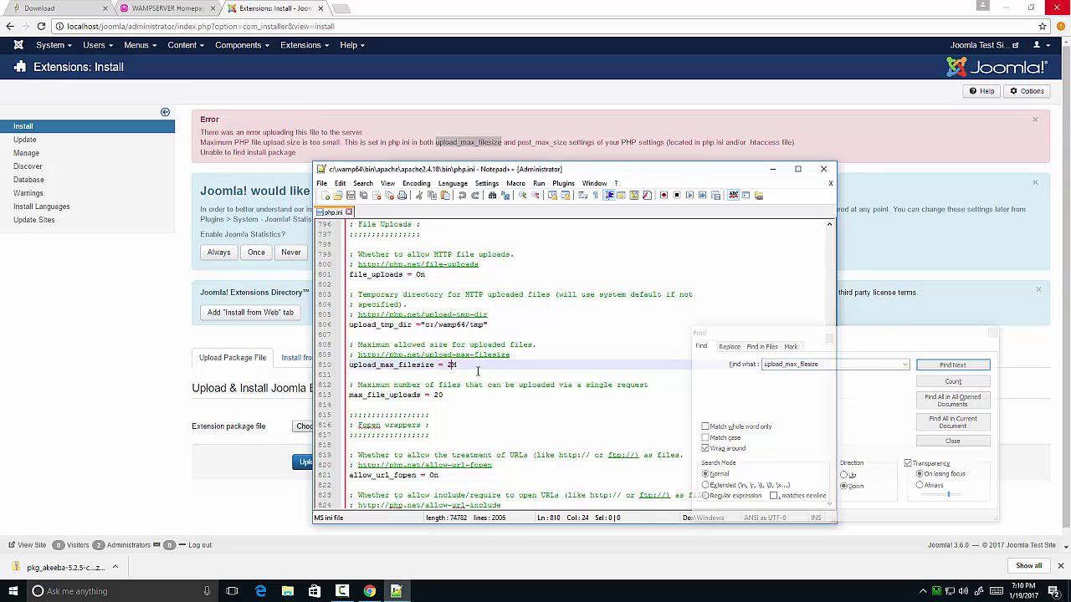
pyautogui.hotkey('shift', 'Left')
pyautogui.write('8')
pyautogui.click(544, 358)
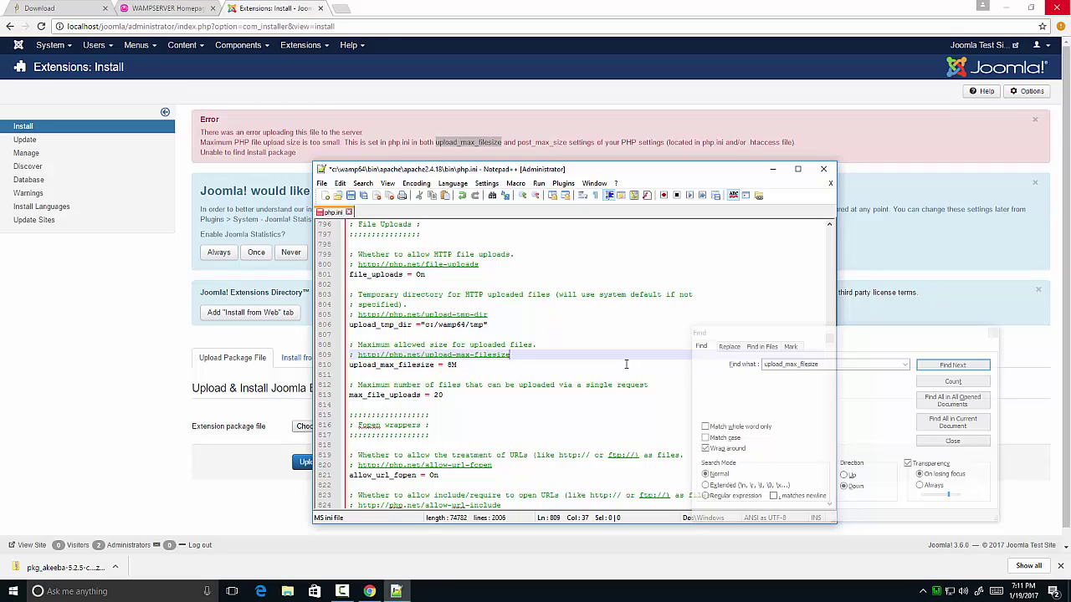
pyautogui.click(473, 369)
# Step: Copy post_max_size from the Joomla error and find it in php.ini, confirming 8M
pyautogui.click(518, 142)
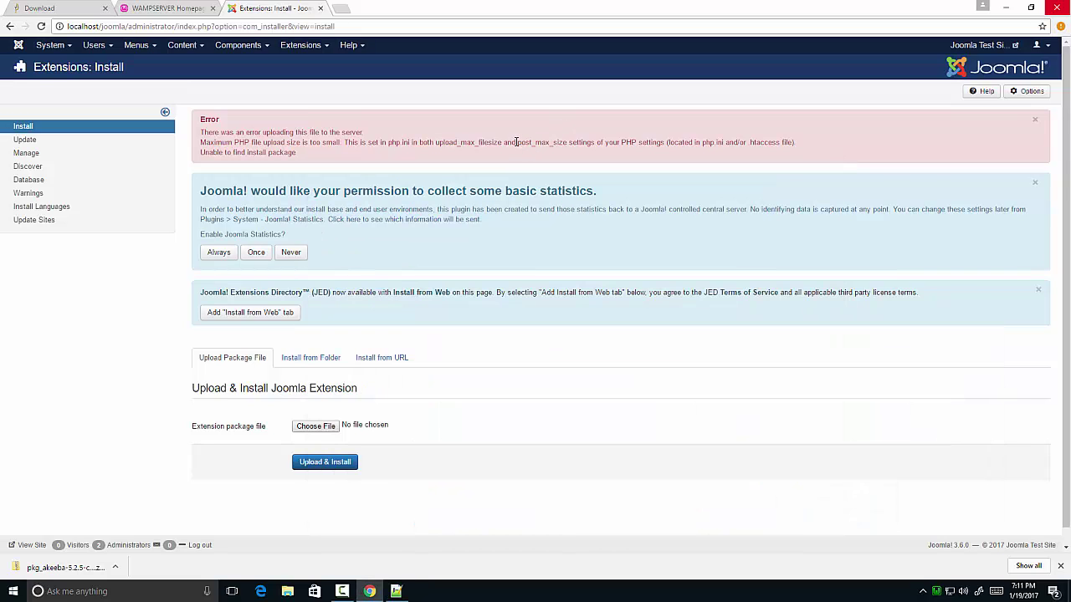
pyautogui.moveTo(518, 142); pyautogui.dragTo(569, 143)
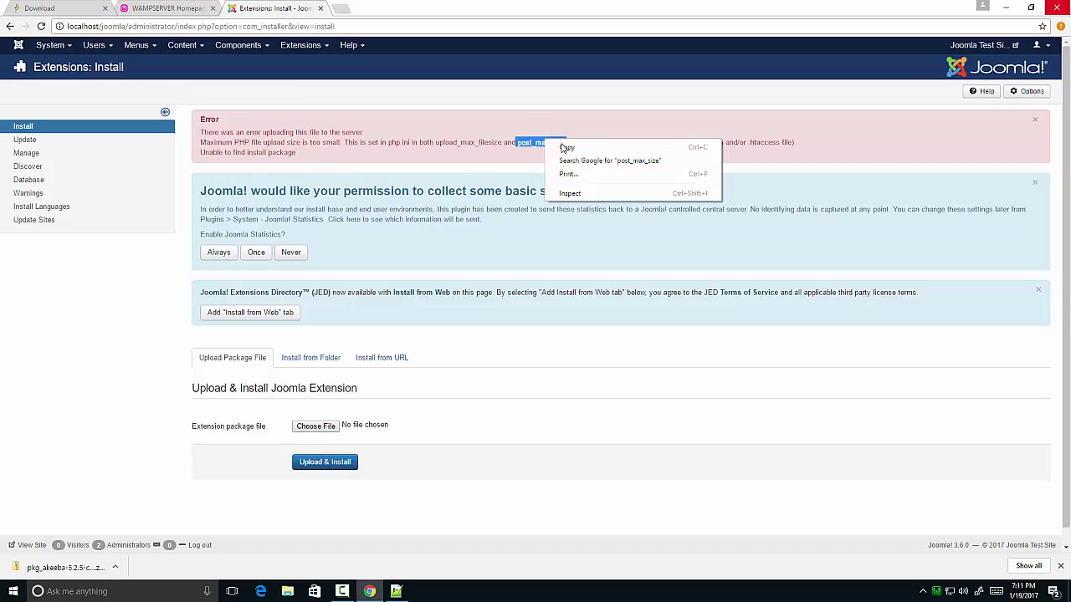
pyautogui.rightClick(547, 139)
pyautogui.click(568, 148)
pyautogui.click(395, 592)
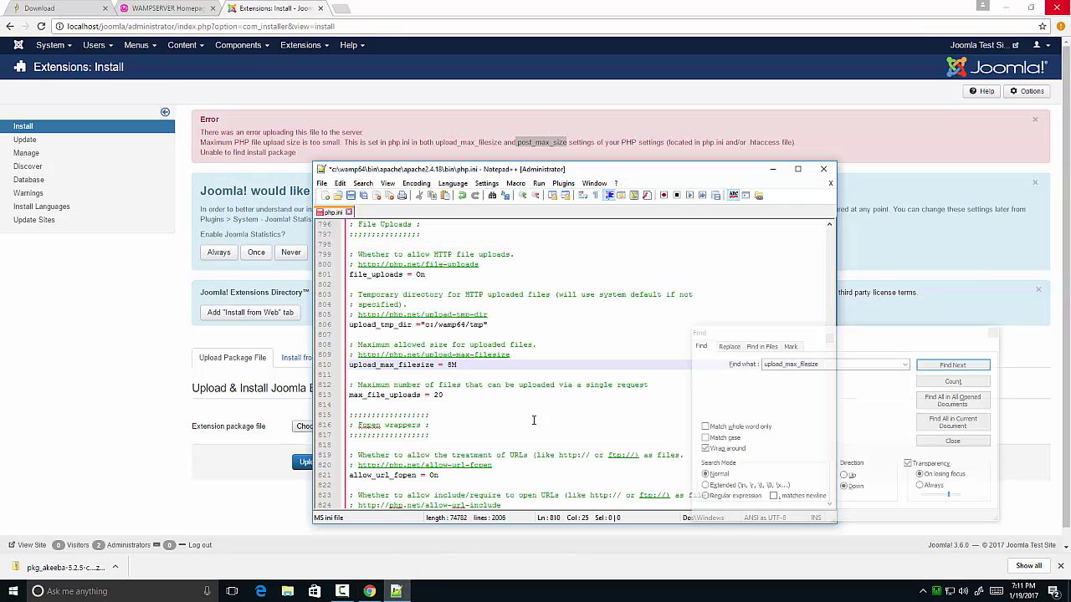
pyautogui.click(819, 338)
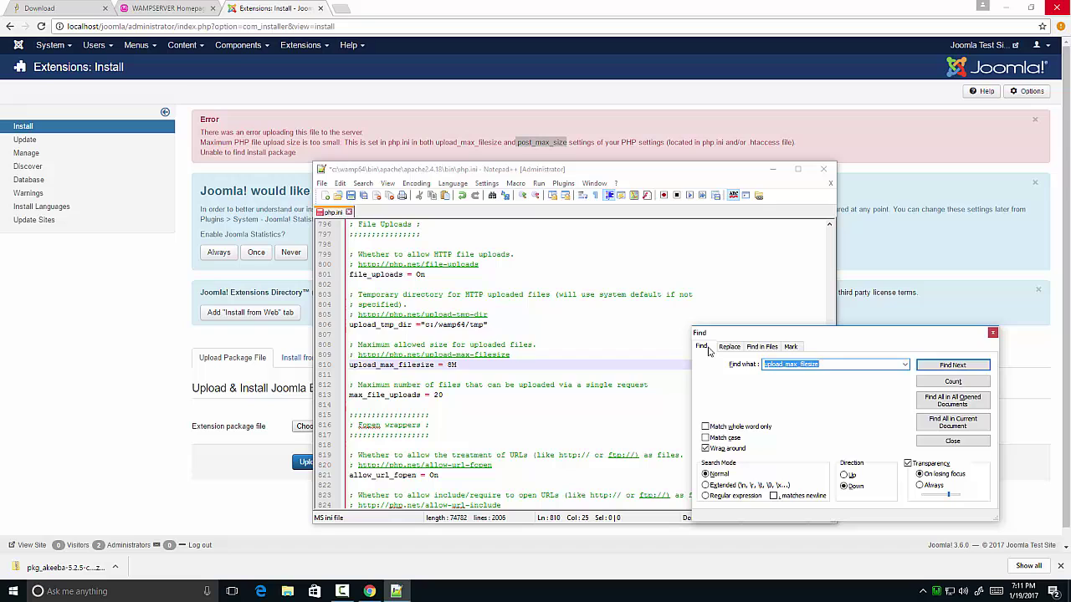
pyautogui.hotkey('ctrl', 'v')
pyautogui.press('Return')
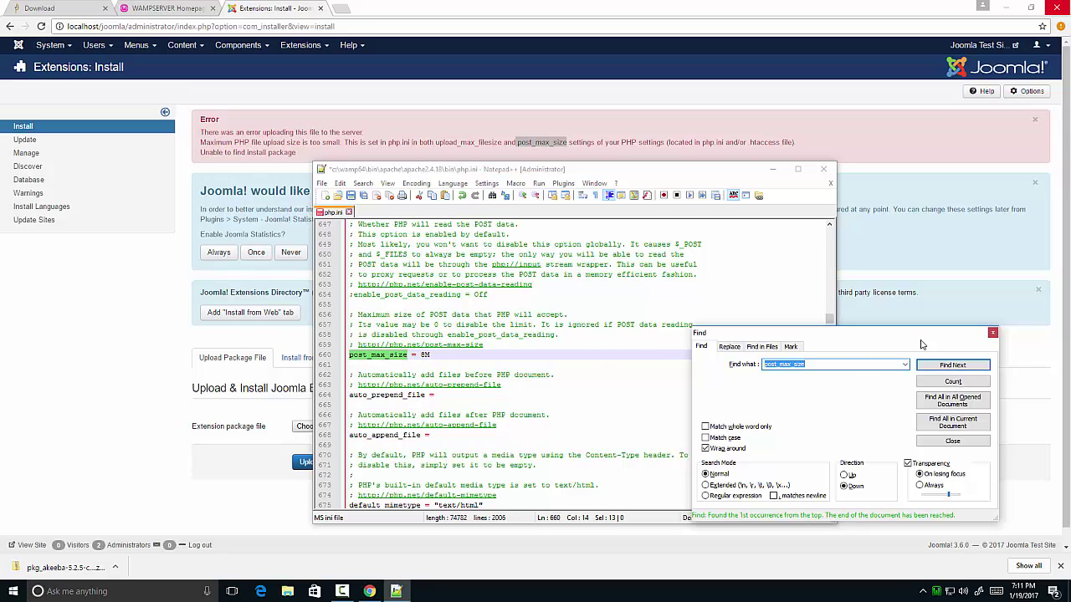
# Step: Save php.ini and close Notepad++
pyautogui.click(736, 184)
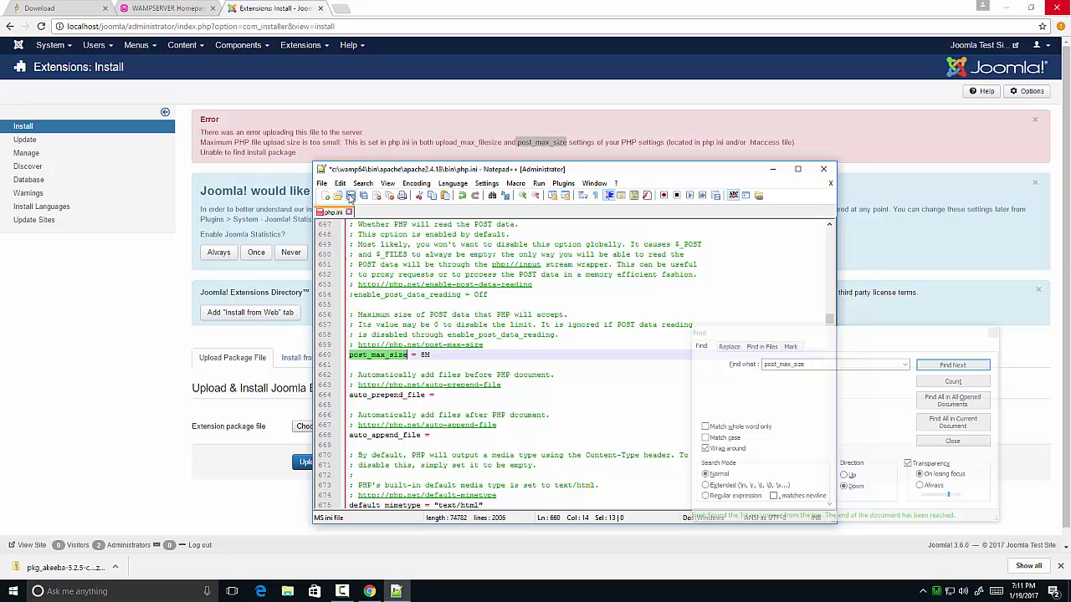
pyautogui.click(351, 195)
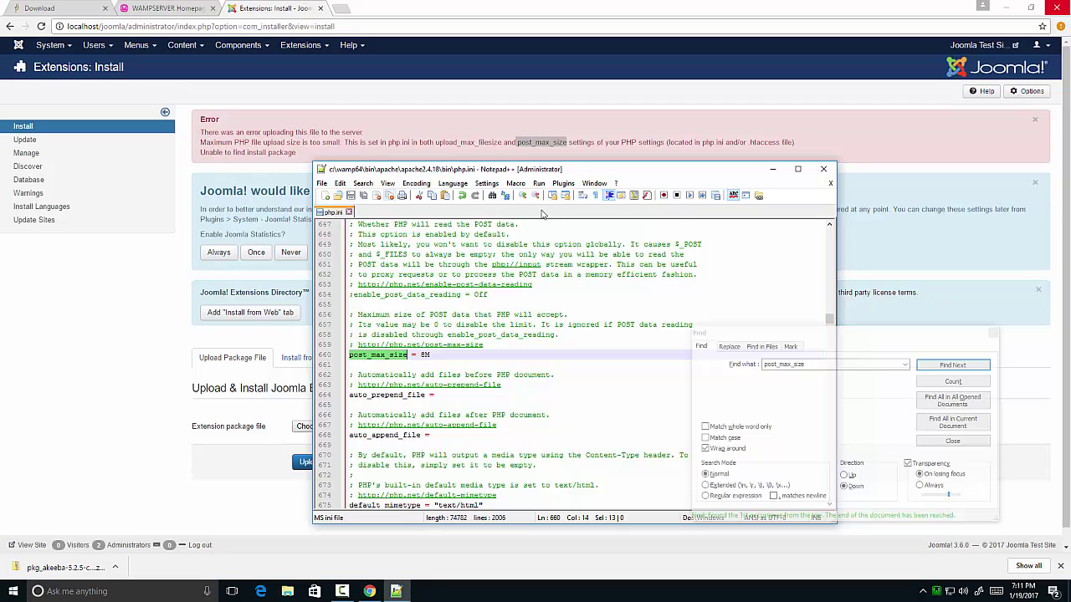
pyautogui.click(825, 171)
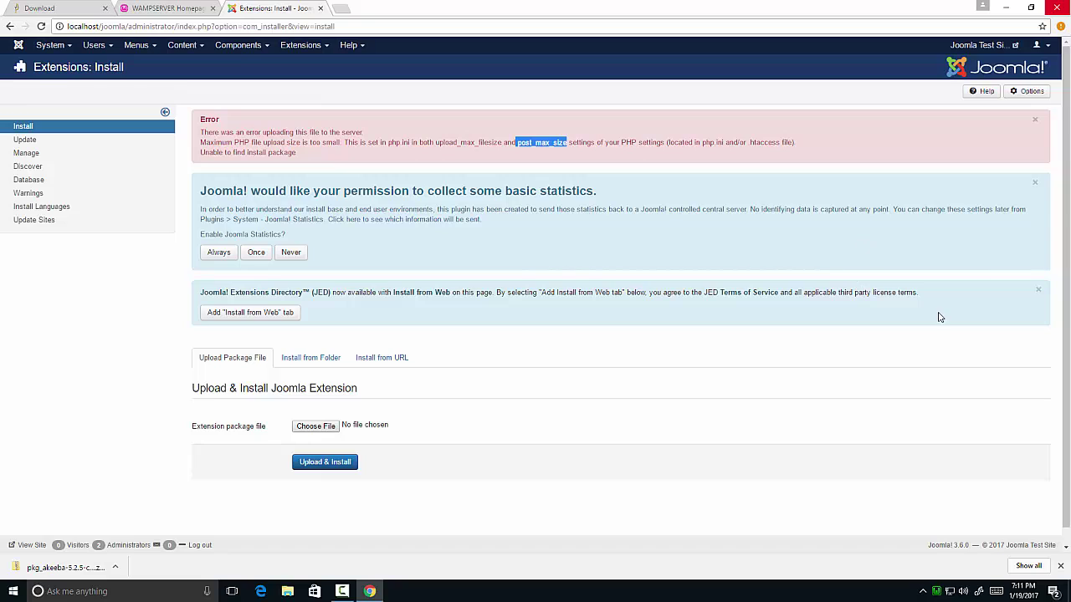
# Step: Restart all WampServer services from the tray icon, then return to the Joomla page in Chrome
pyautogui.click(940, 589)
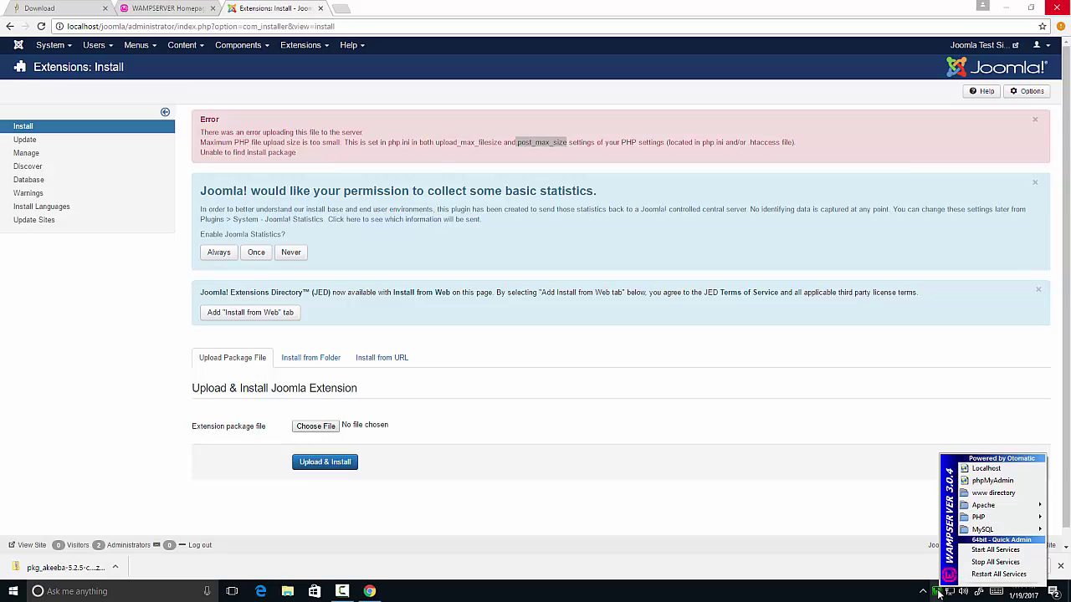
pyautogui.click(1025, 577)
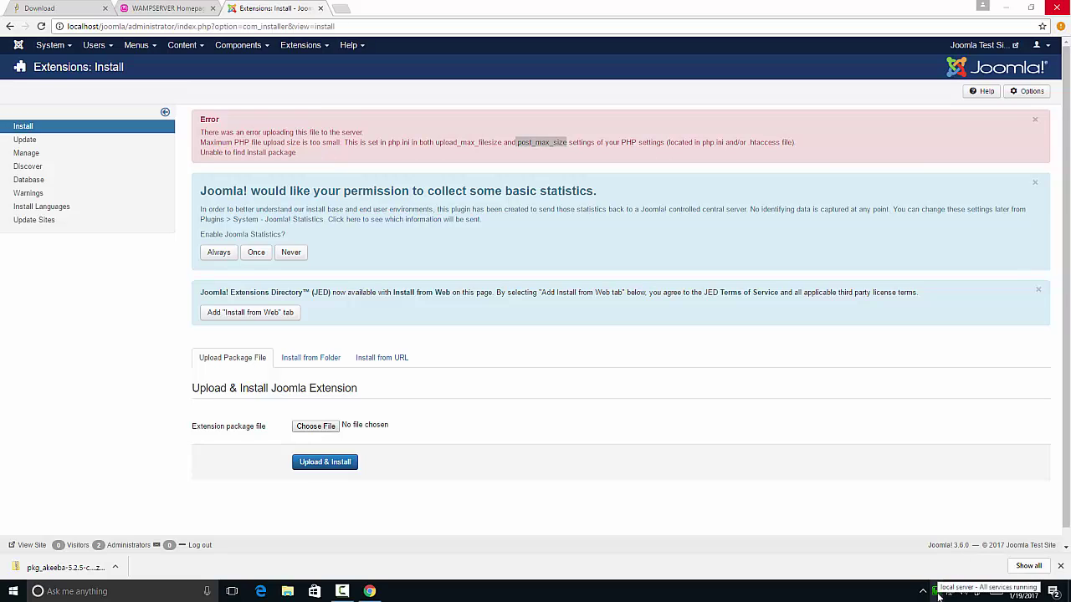
pyautogui.click(694, 250)
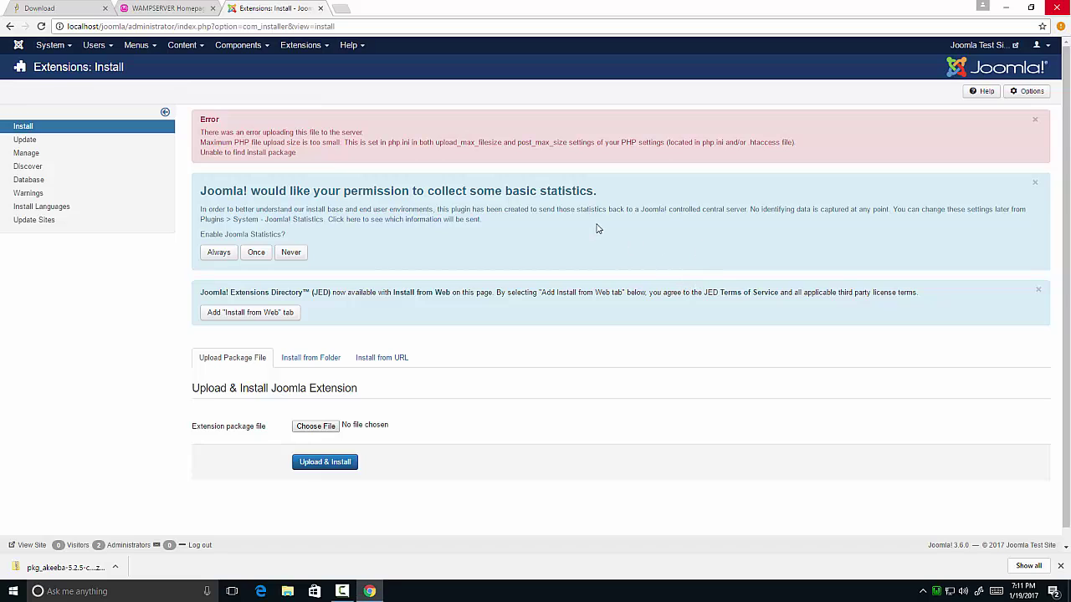
# Step: Upload and install the pkg_akeeba-5.2.5-core package from Downloads, then go to Components
pyautogui.click(319, 430)
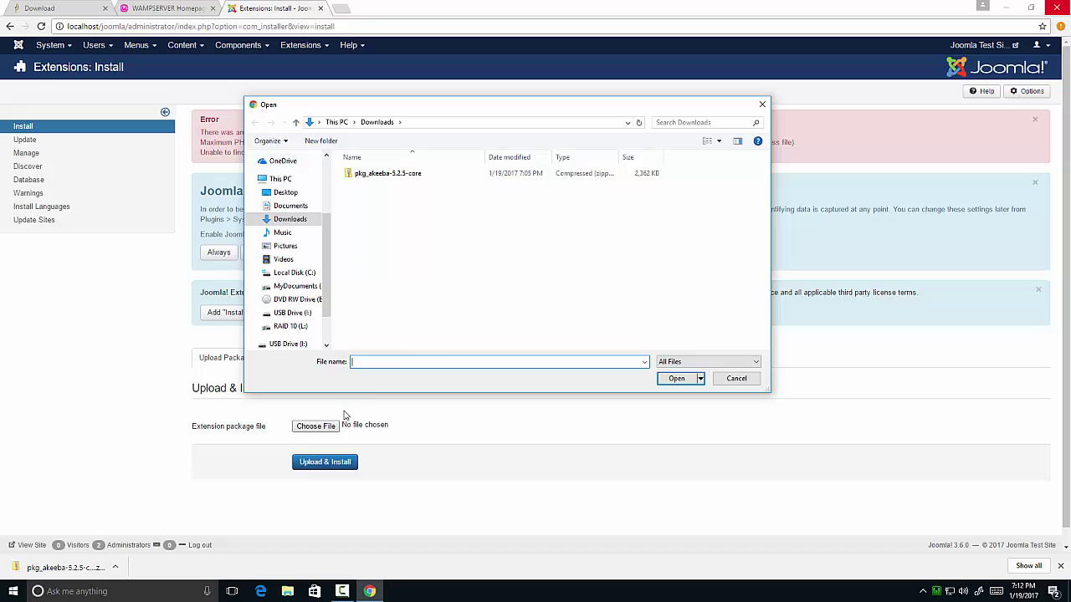
pyautogui.click(420, 179)
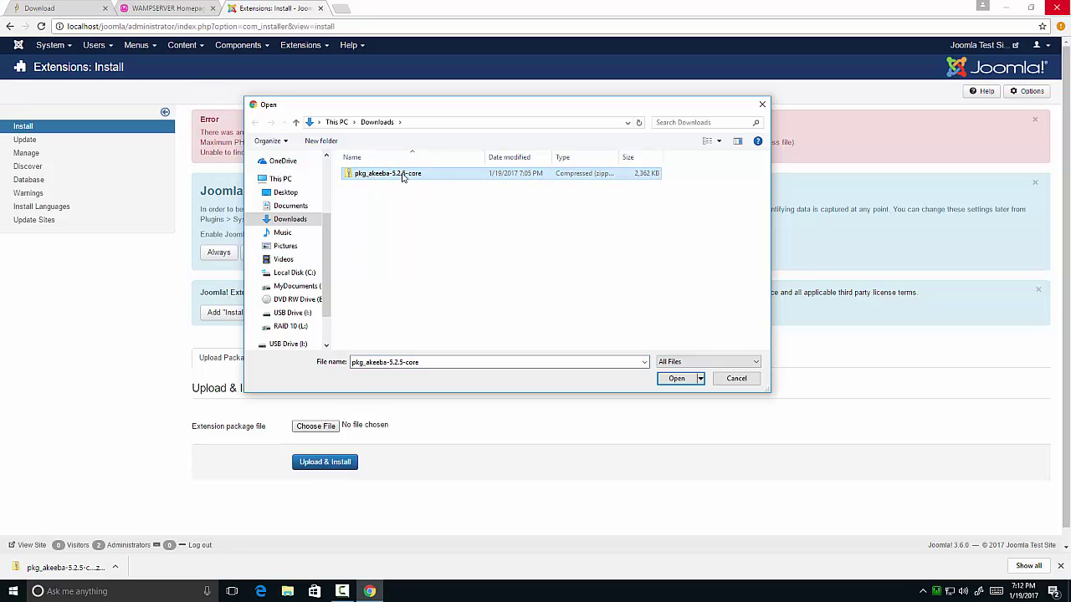
pyautogui.click(679, 380)
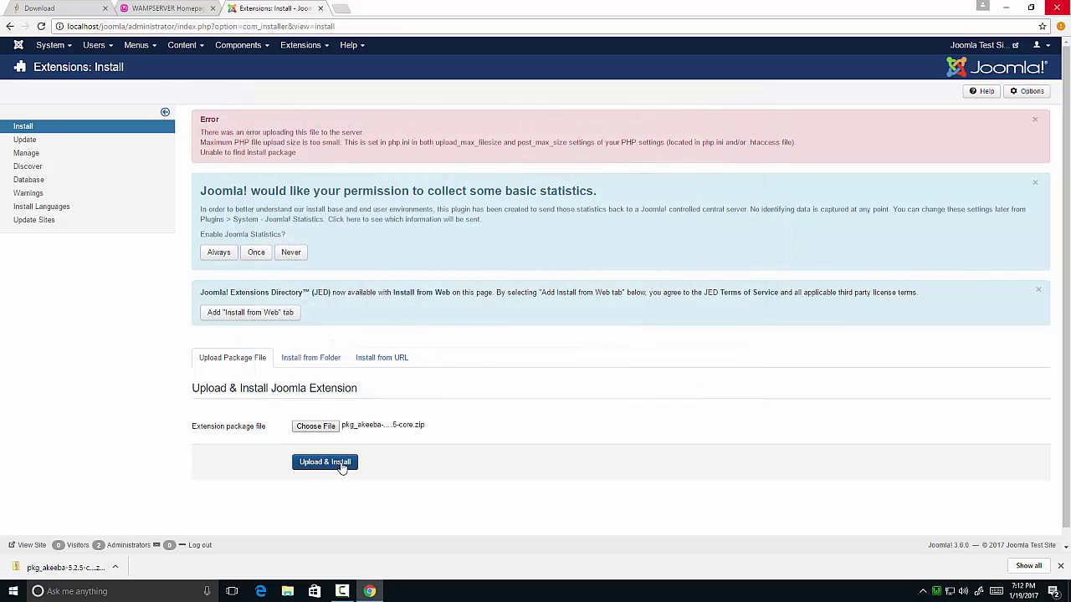
pyautogui.click(341, 465)
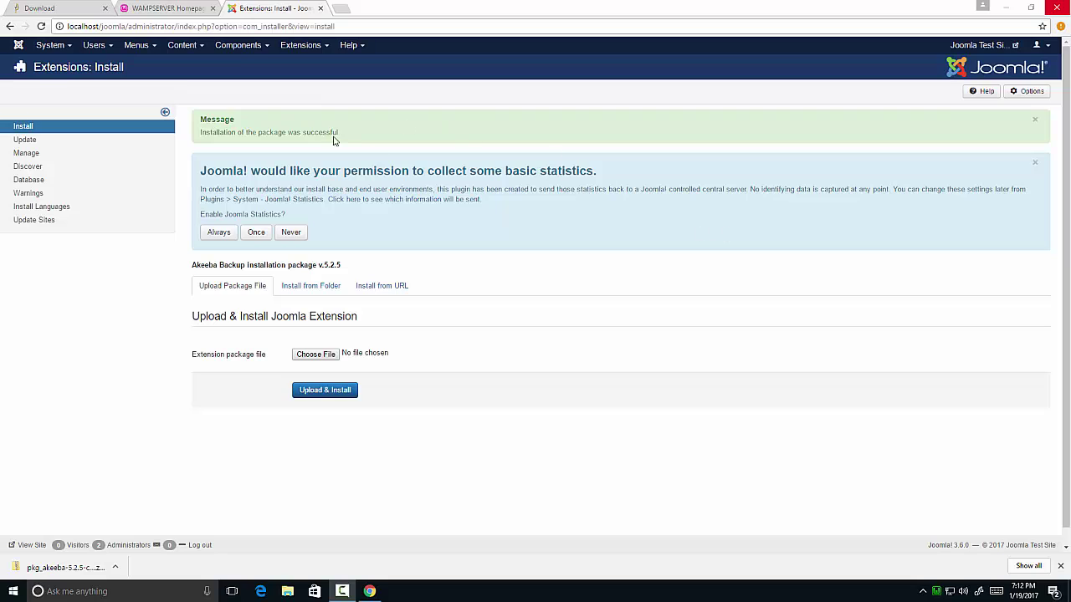
pyautogui.click(249, 51)
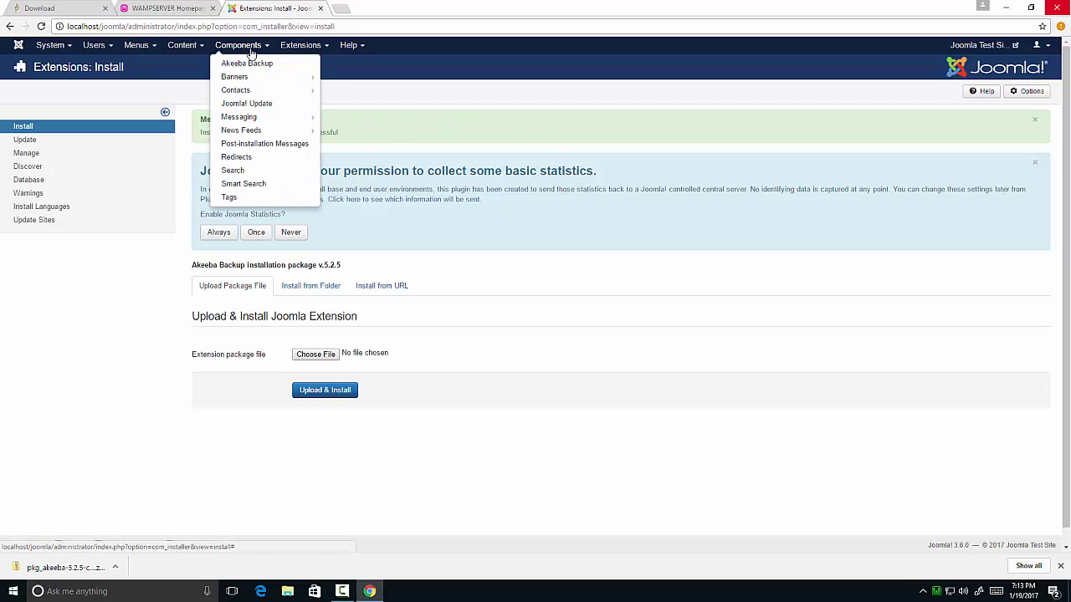
# Step: Open Akeeba Backup and run its Configuration Wizard until benchmarking finishes
pyautogui.click(289, 68)
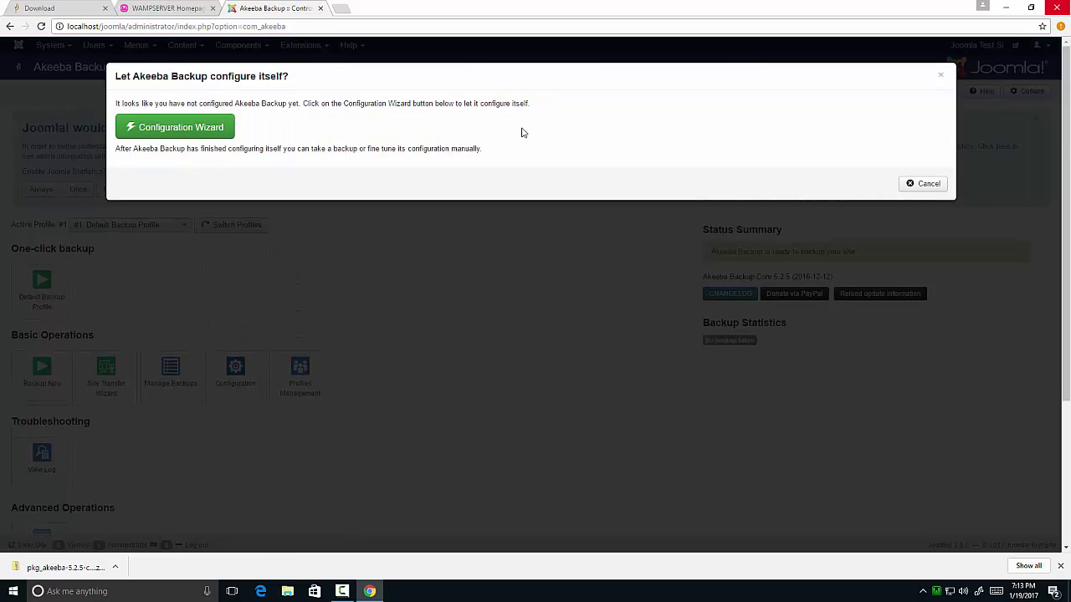
pyautogui.click(207, 133)
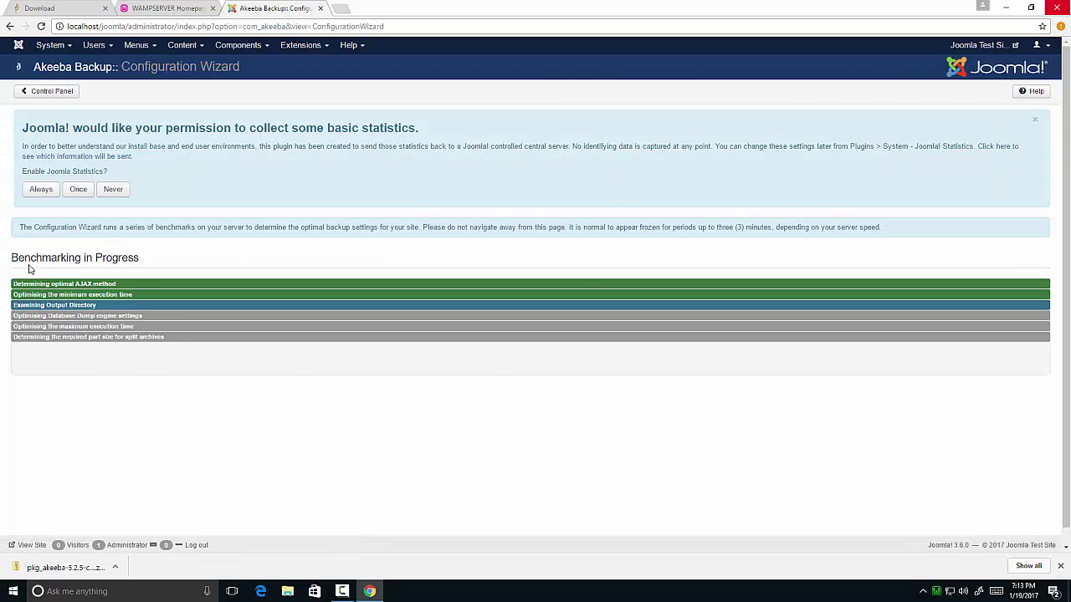
pyautogui.moveTo(10, 258); pyautogui.dragTo(139, 260)
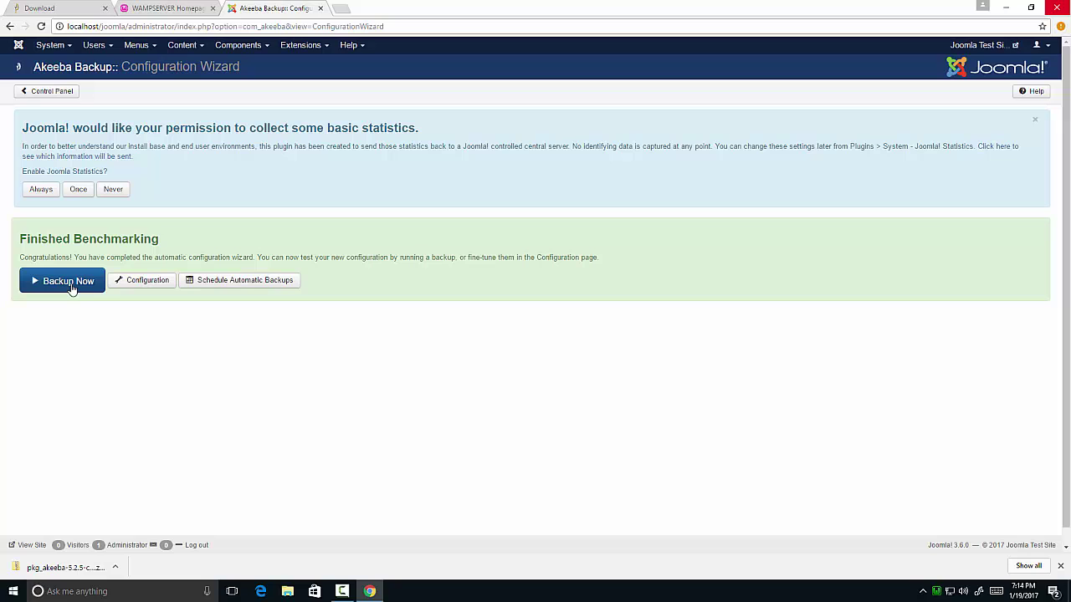
# Step: Start a Backup Now run with the default profile and description and let it finish
pyautogui.click(71, 285)
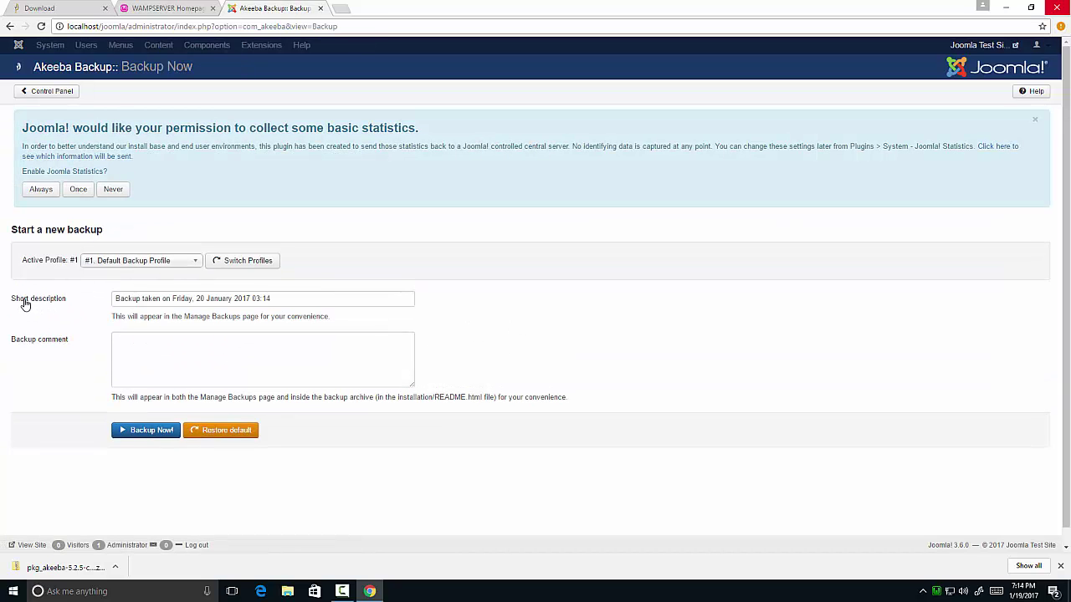
pyautogui.click(282, 343)
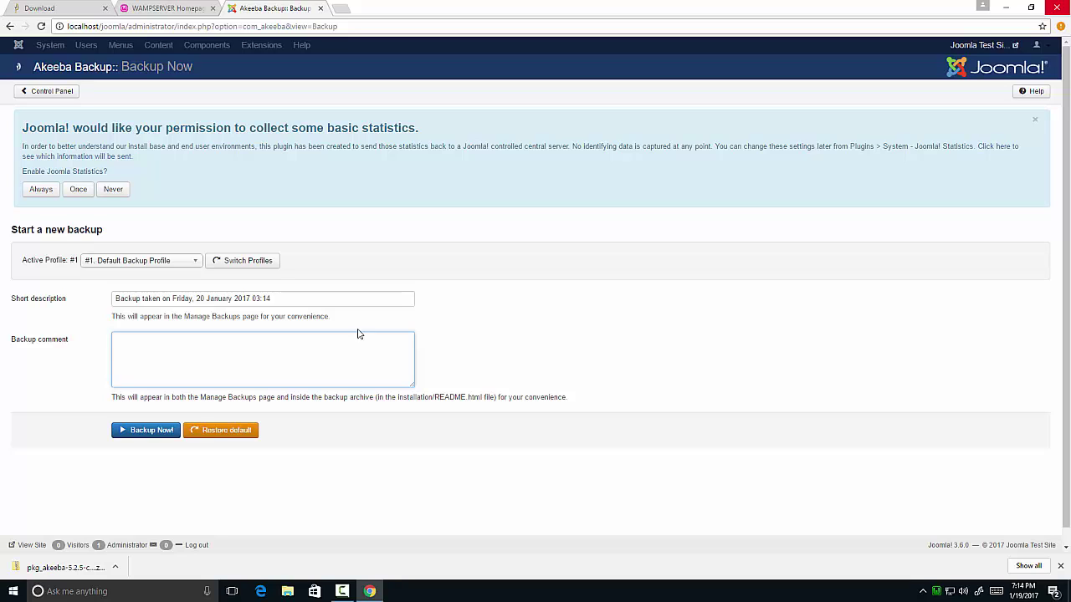
pyautogui.click(147, 432)
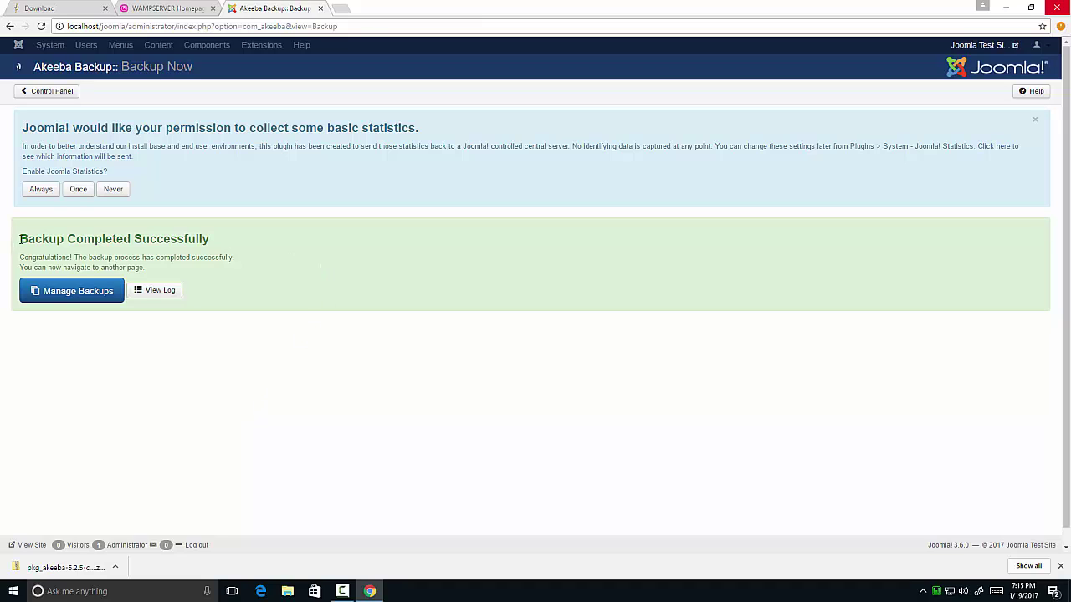
# Step: Open Manage Backups to list the 12.41 Mb backup and dismiss the restore tips
pyautogui.moveTo(21, 239); pyautogui.dragTo(239, 236)
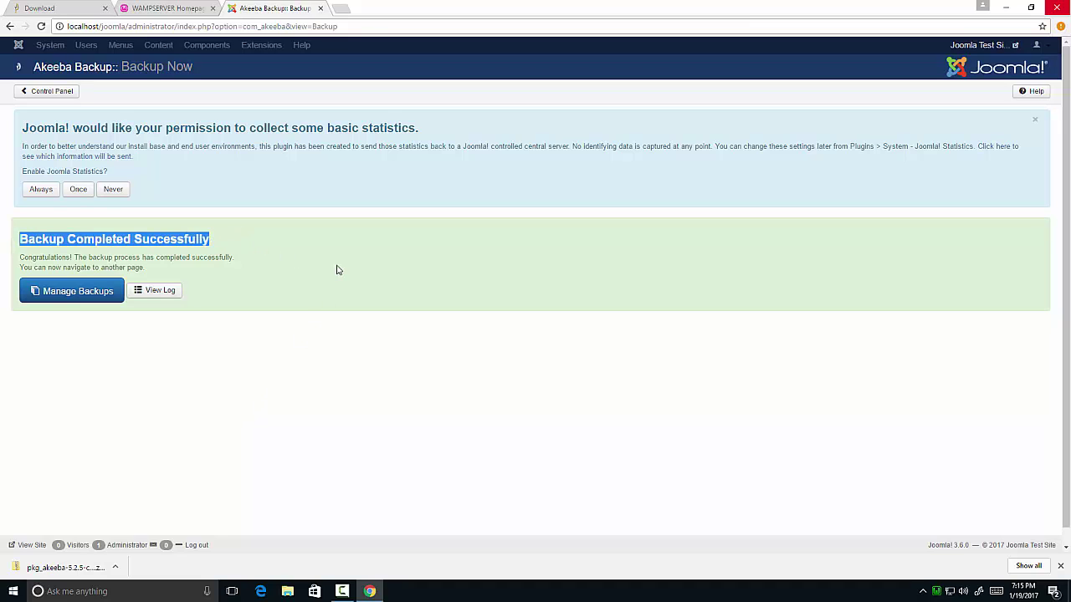
pyautogui.click(71, 298)
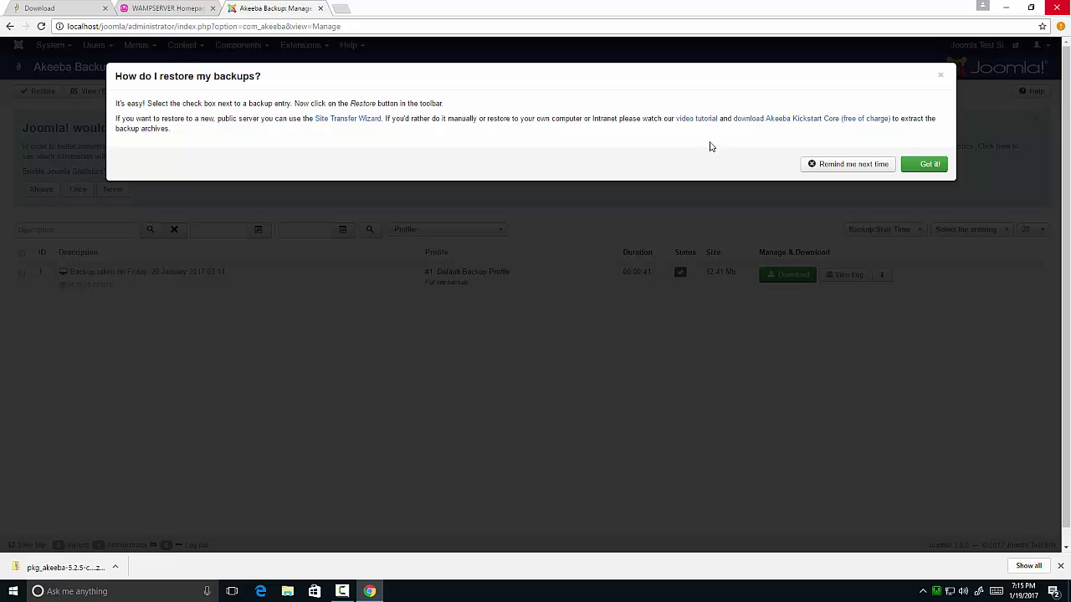
pyautogui.click(943, 168)
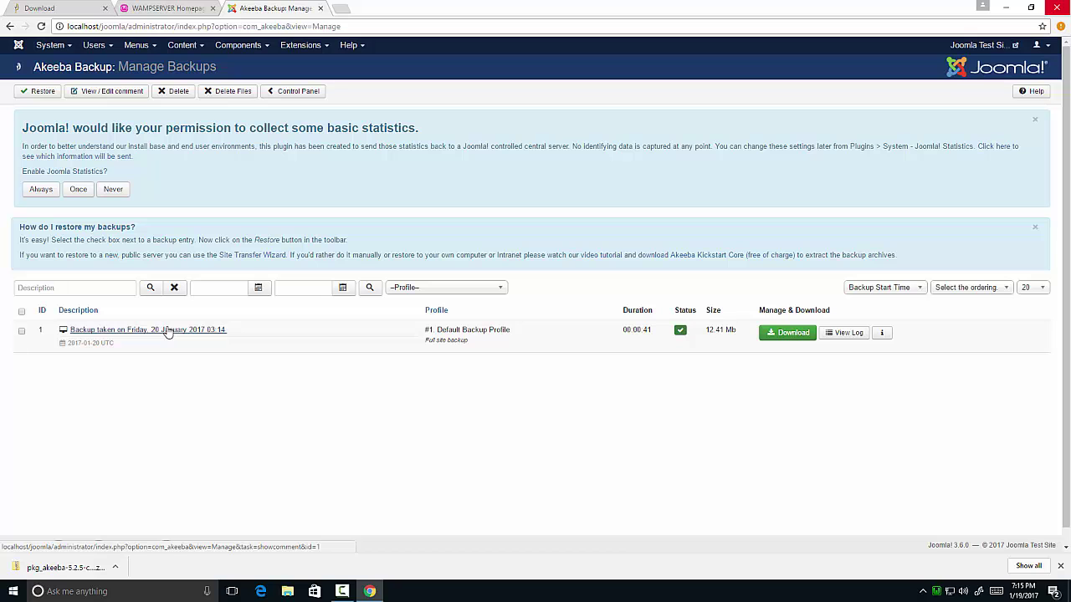
# Step: Close the download warning, show the archive's com_akeeba/backup location, and open File Explorer
pyautogui.click(802, 337)
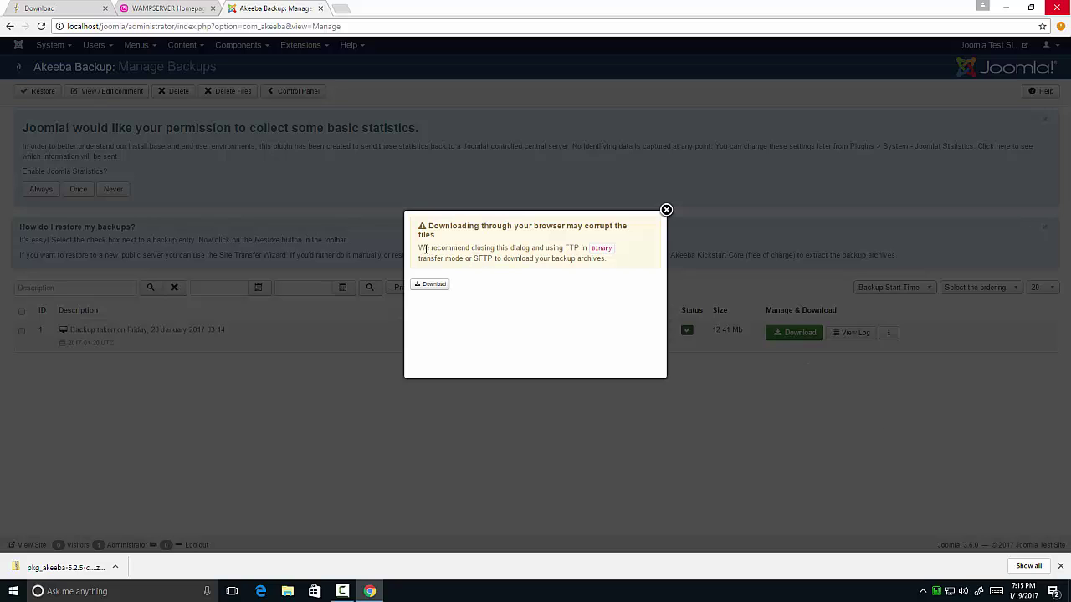
pyautogui.moveTo(418, 249); pyautogui.dragTo(621, 259)
pyautogui.click(634, 263)
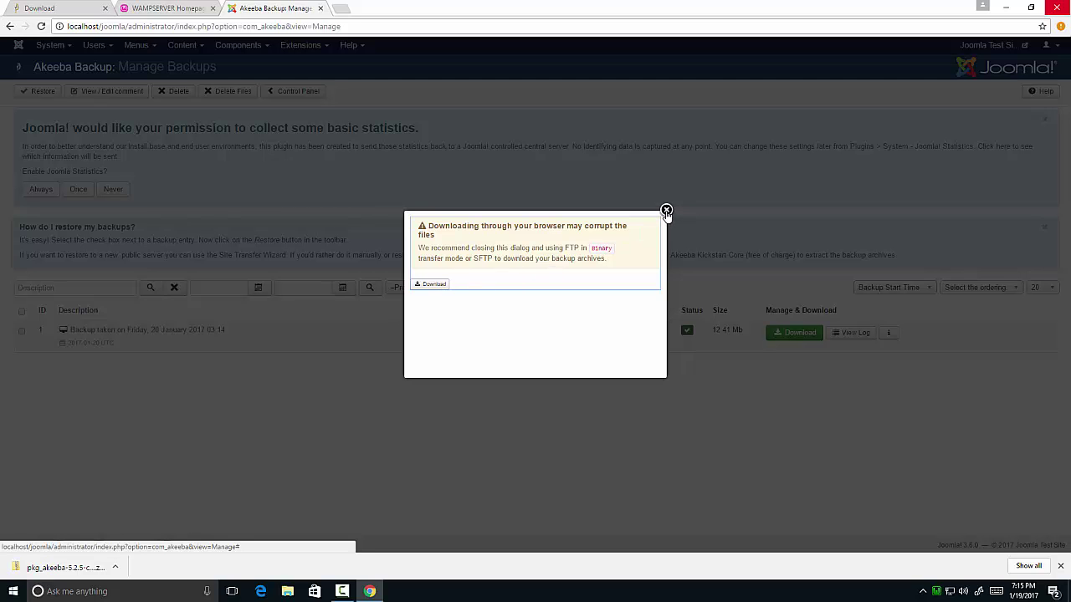
pyautogui.click(666, 211)
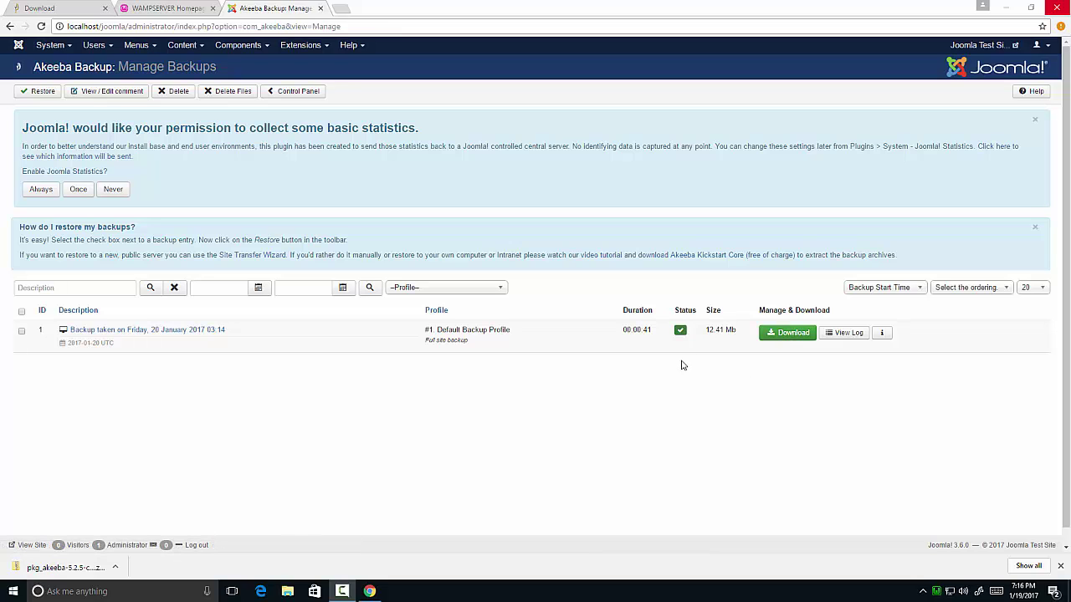
pyautogui.click(884, 337)
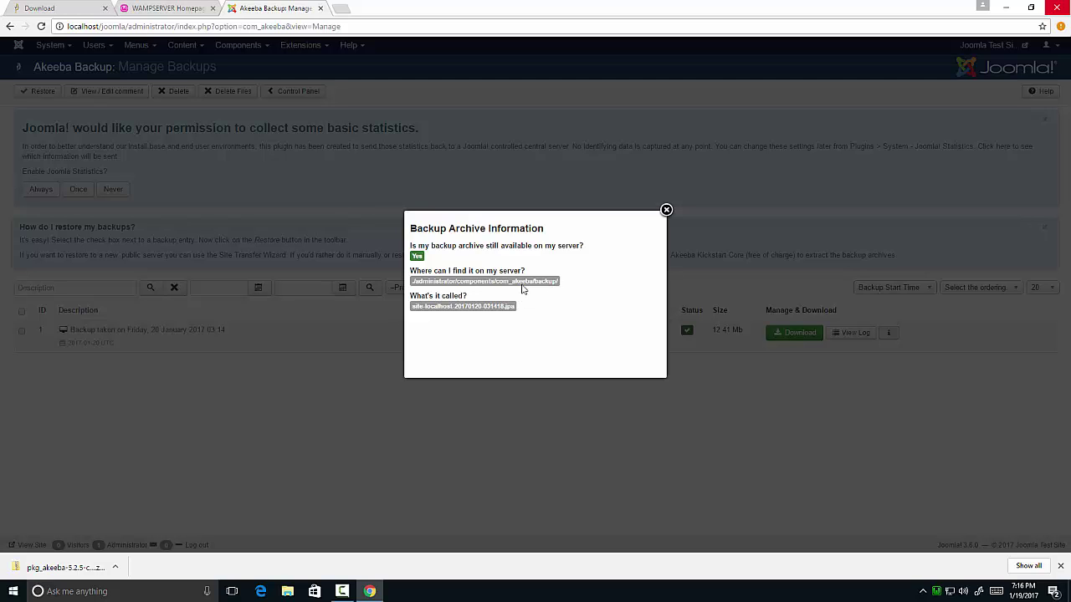
pyautogui.click(287, 591)
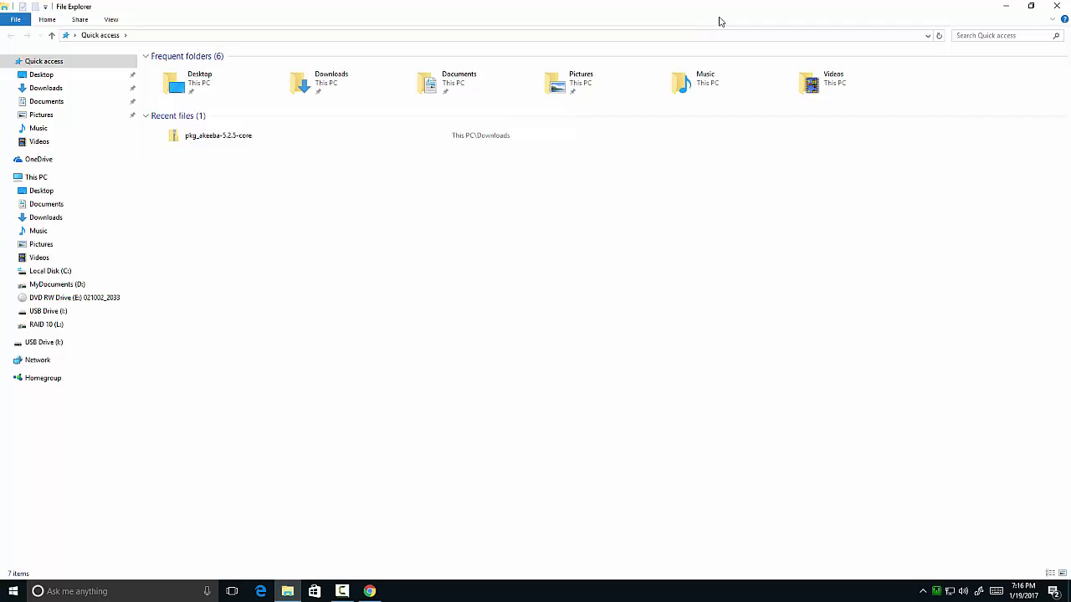
# Step: Shrink File Explorer beside the browser and browse to C:\wamp64\www\joomla
pyautogui.doubleClick(716, 12)
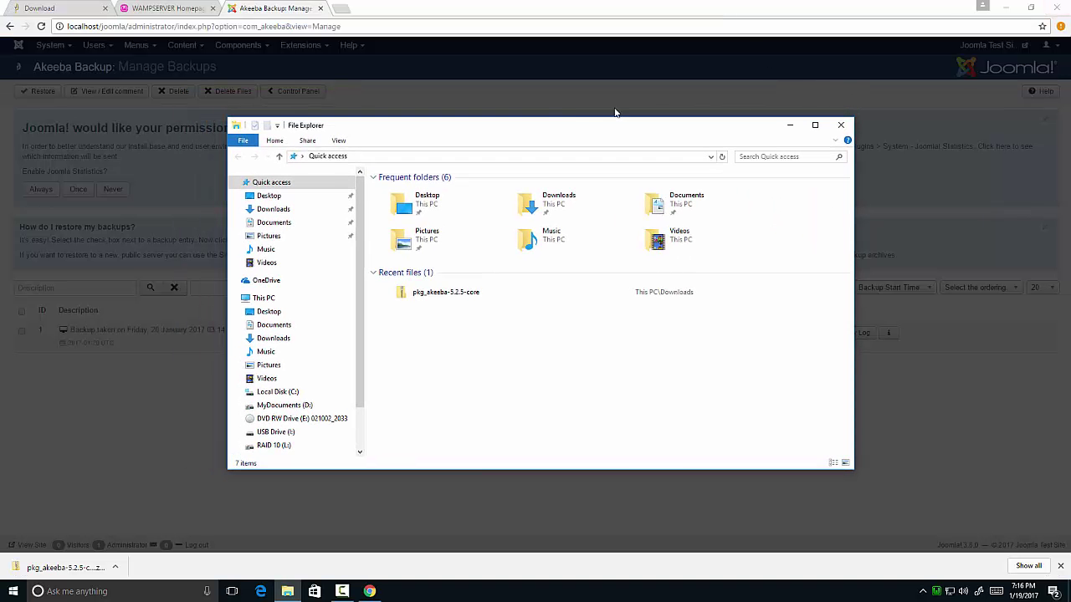
pyautogui.moveTo(545, 127); pyautogui.dragTo(825, 66)
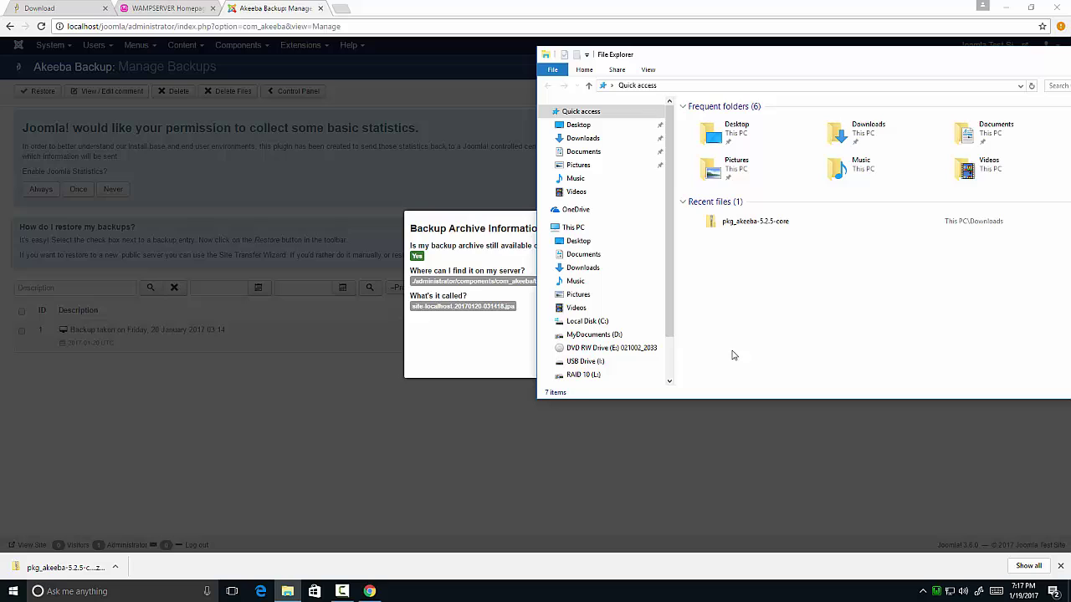
pyautogui.click(611, 324)
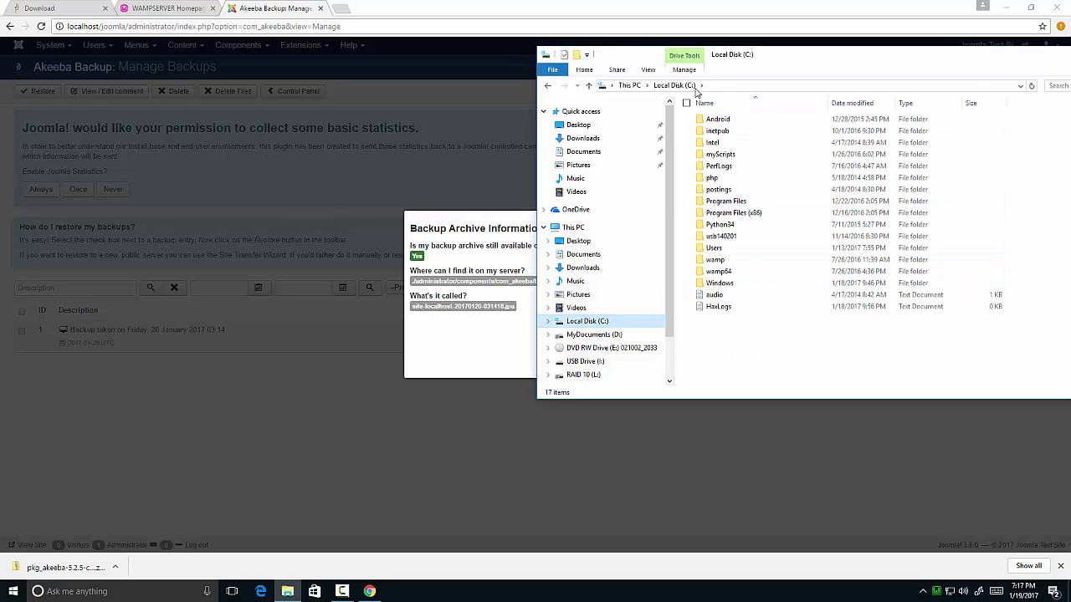
pyautogui.doubleClick(767, 275)
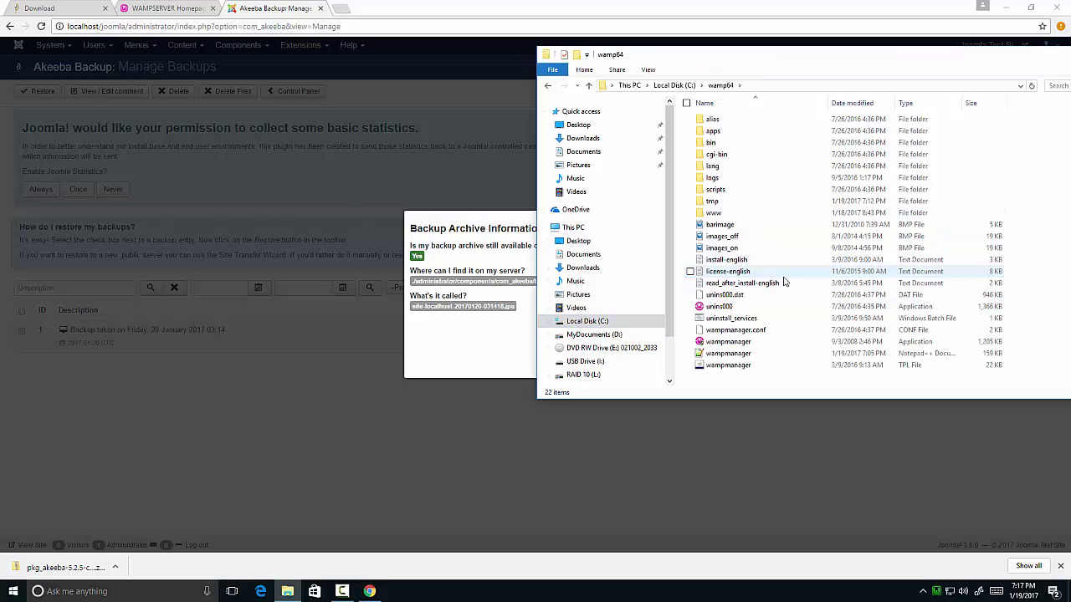
pyautogui.doubleClick(787, 215)
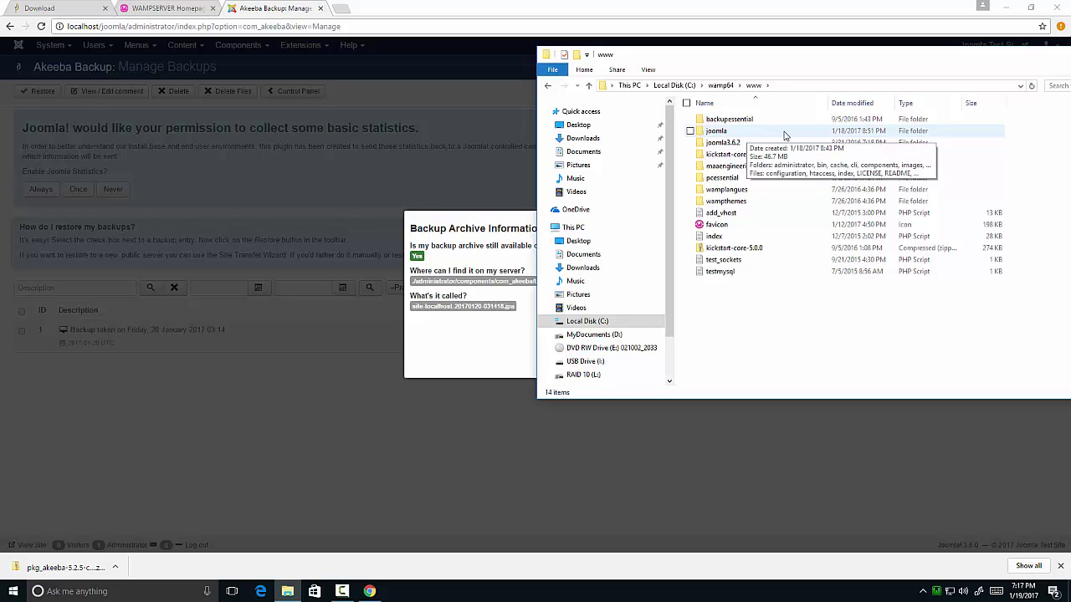
pyautogui.doubleClick(775, 132)
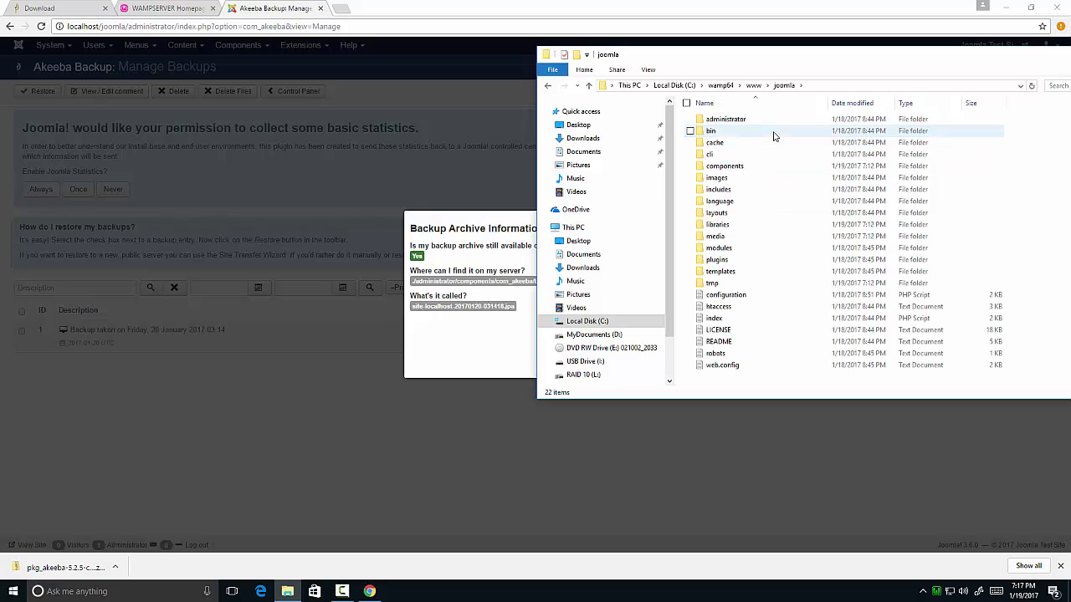
# Step: Check the archive's server path, then open administrator\components\com_akeeba\backup
pyautogui.moveTo(753, 54); pyautogui.dragTo(840, 54)
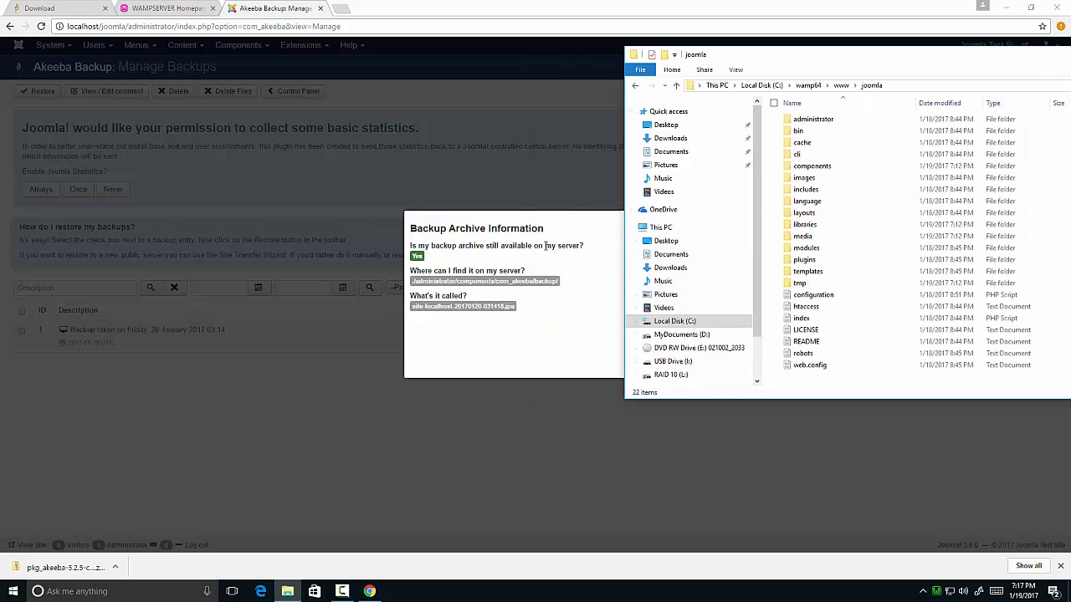
pyautogui.click(545, 245)
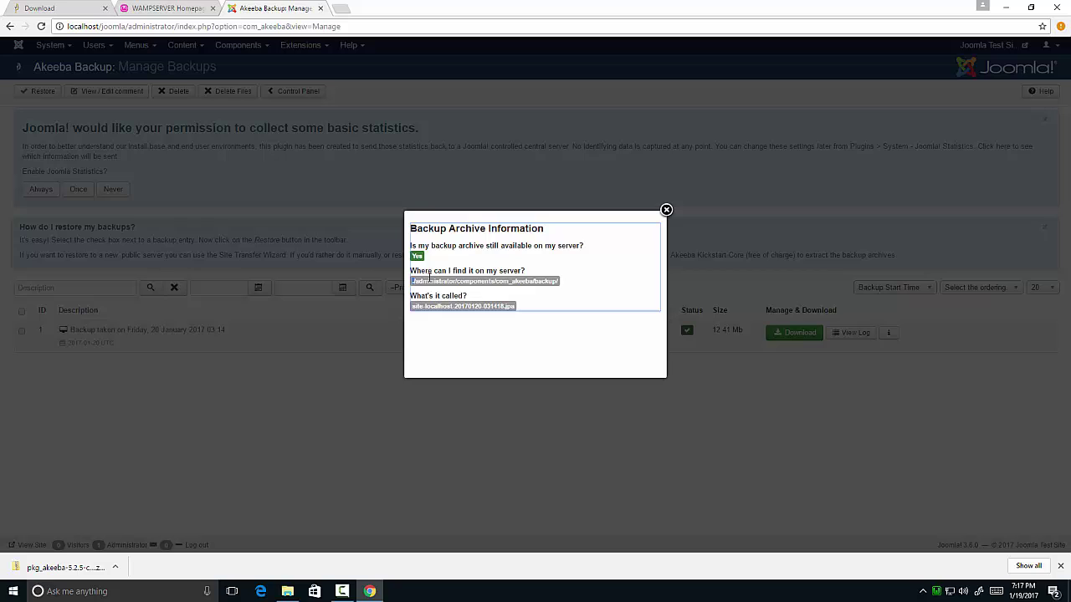
pyautogui.moveTo(429, 277); pyautogui.dragTo(565, 289)
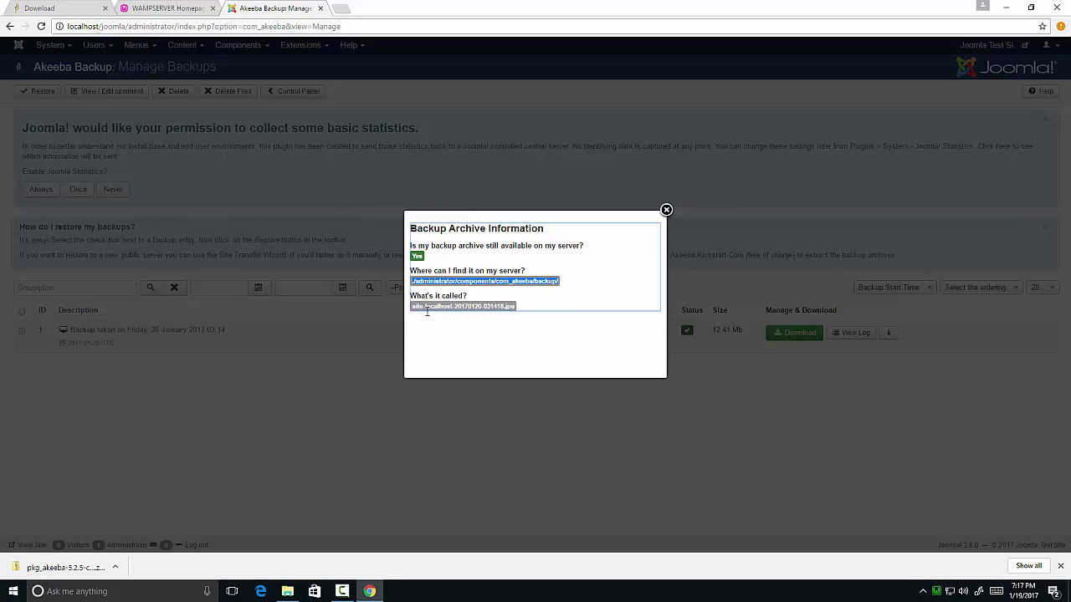
pyautogui.hotkey('alt', 'Tab')
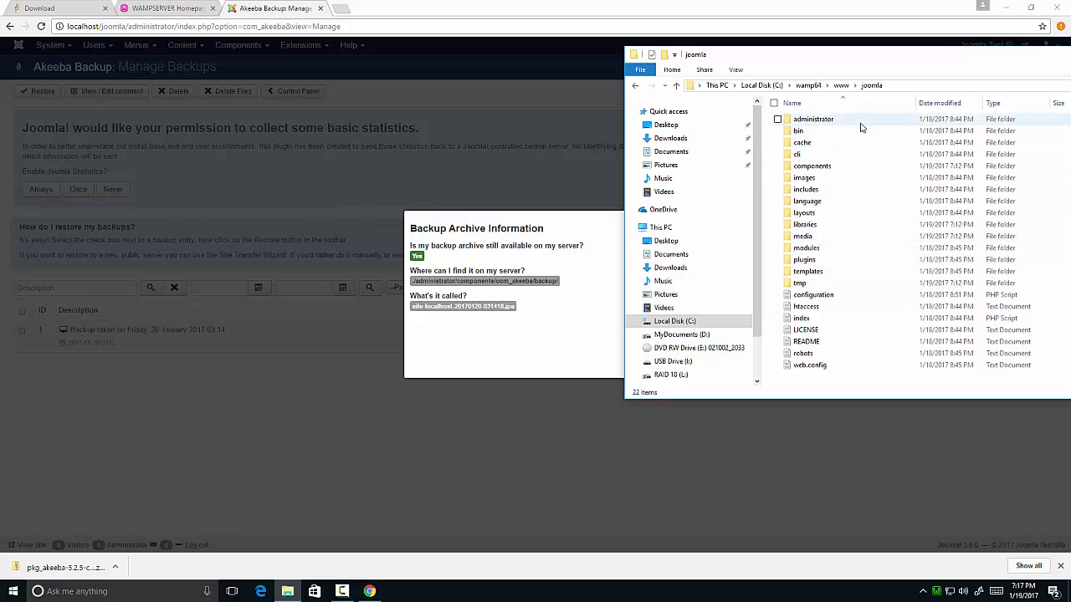
pyautogui.doubleClick(860, 123)
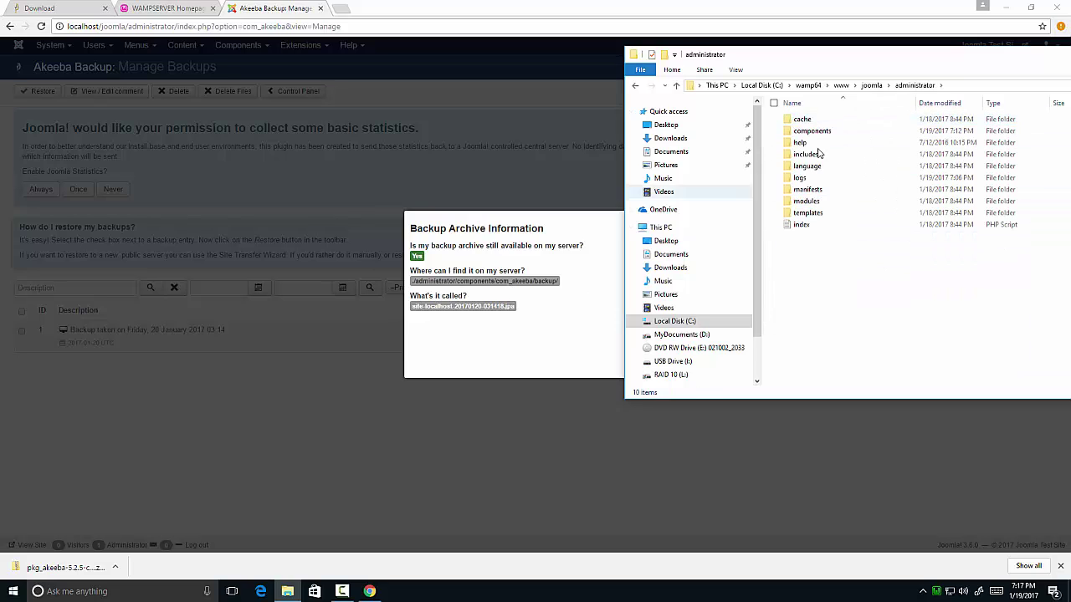
pyautogui.doubleClick(852, 132)
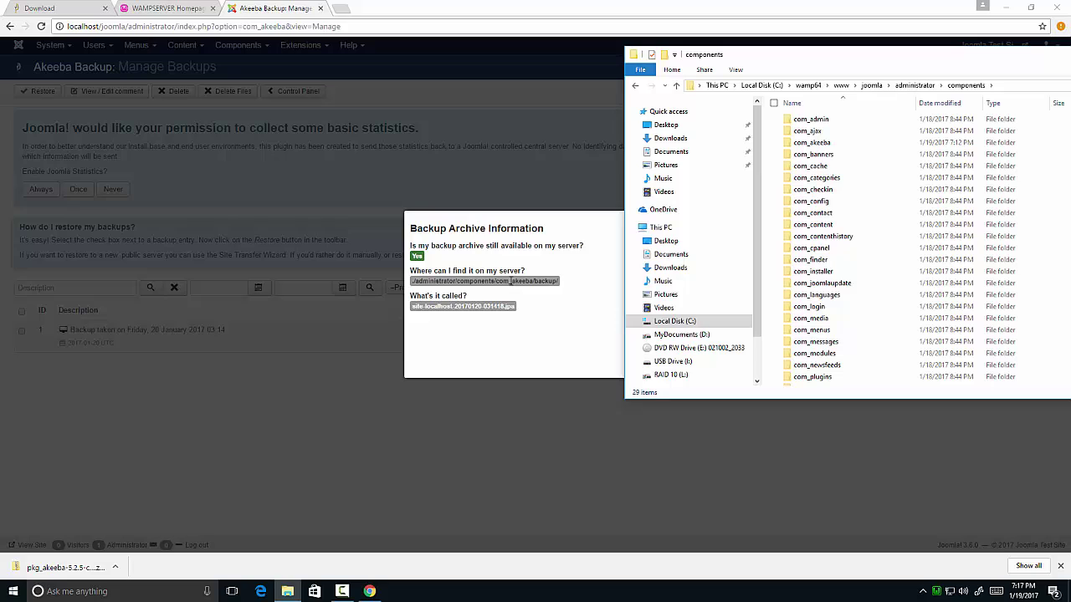
pyautogui.doubleClick(866, 143)
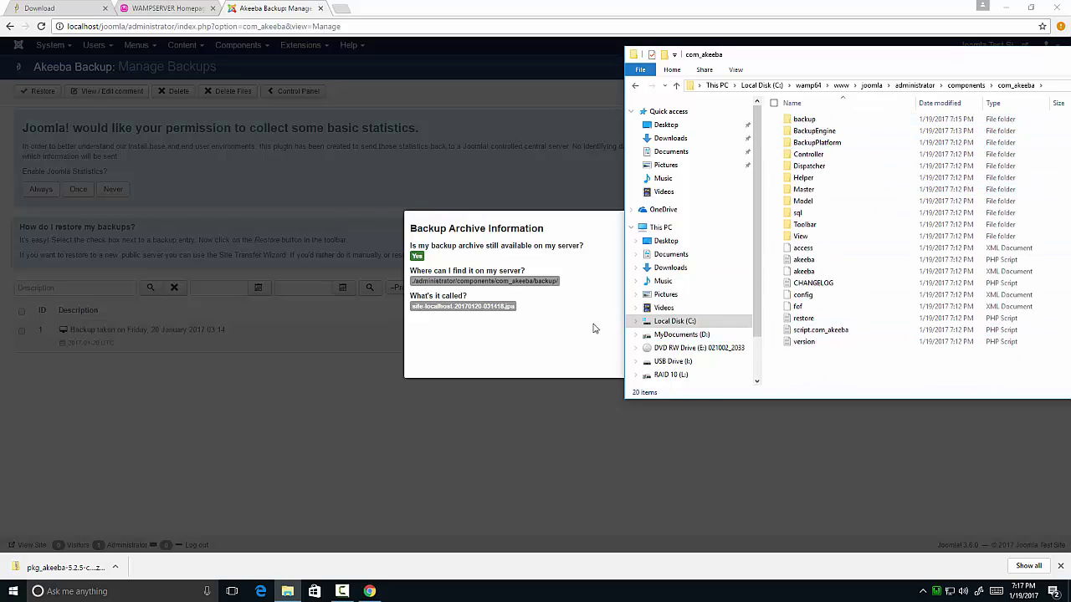
pyautogui.doubleClick(833, 123)
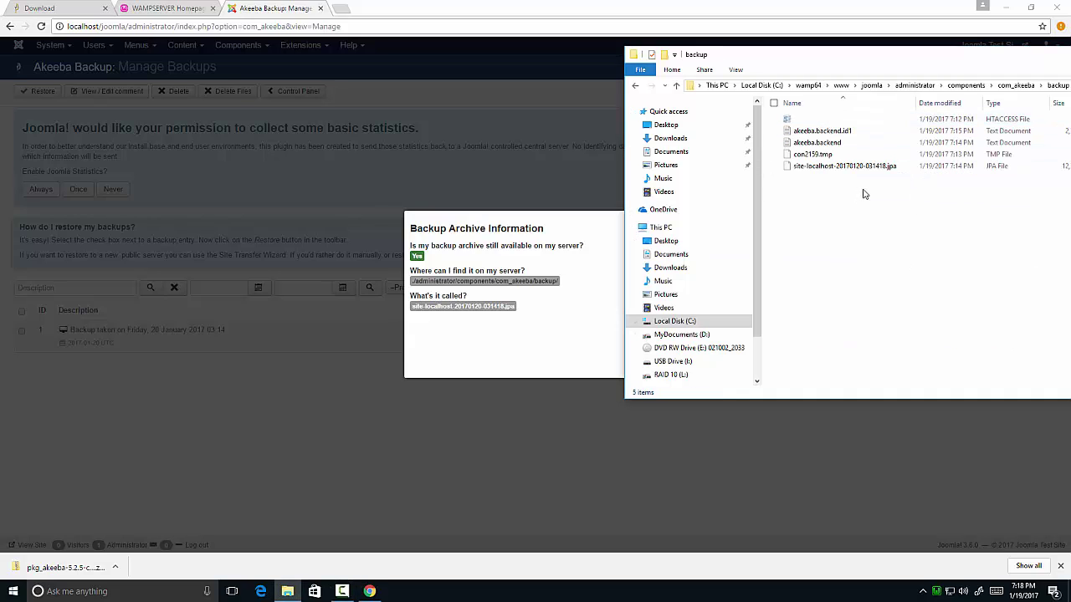
# Step: Copy site-localhost-20170120-031418.jpa and paste it into the Downloads folder
pyautogui.click(881, 170)
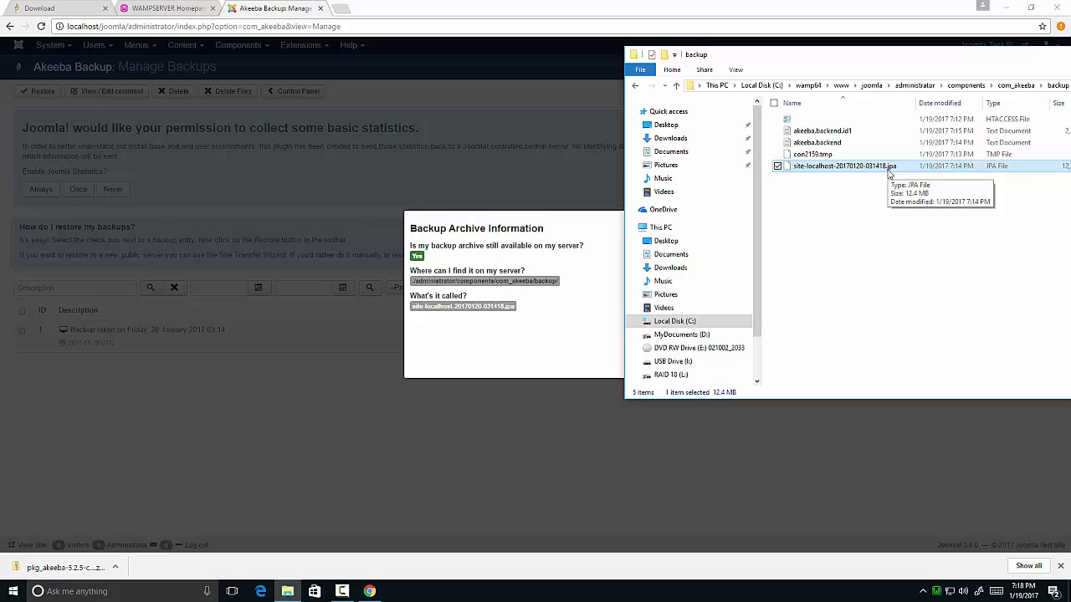
pyautogui.rightClick(889, 172)
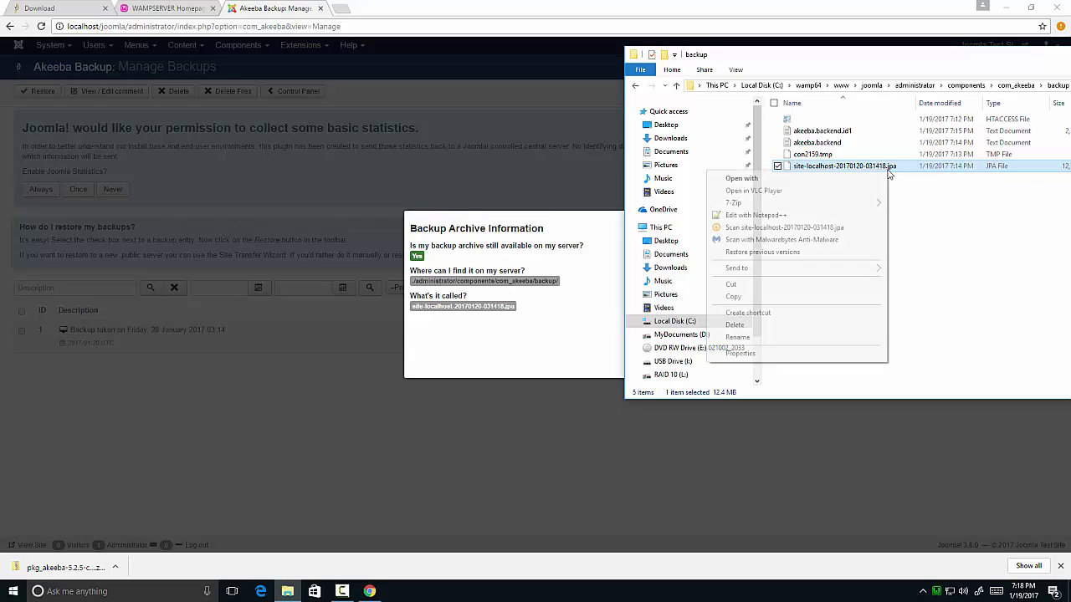
pyautogui.click(855, 300)
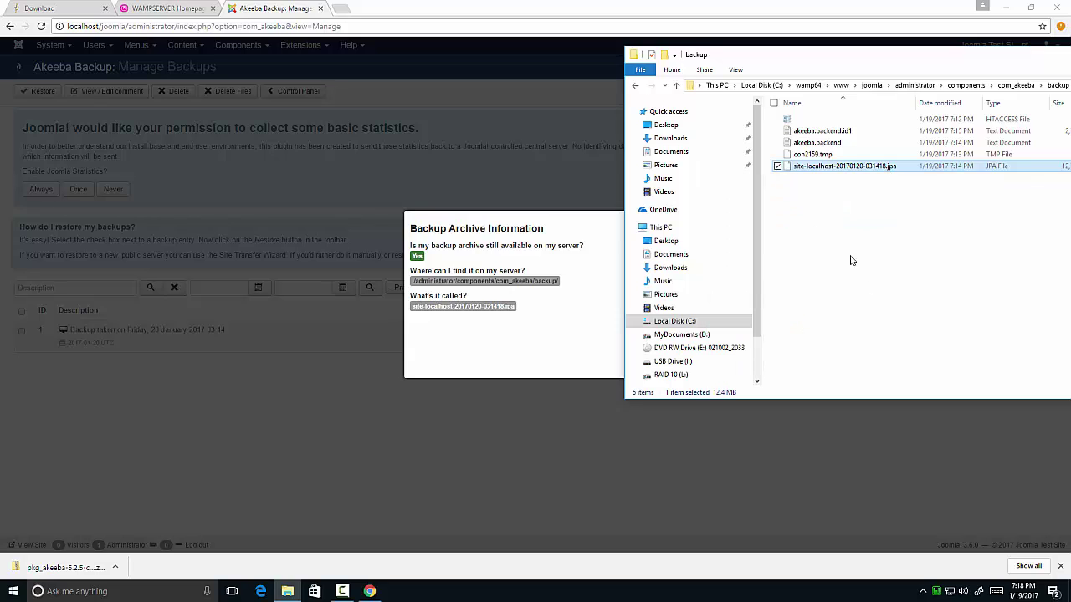
pyautogui.click(670, 138)
pyautogui.rightClick(841, 214)
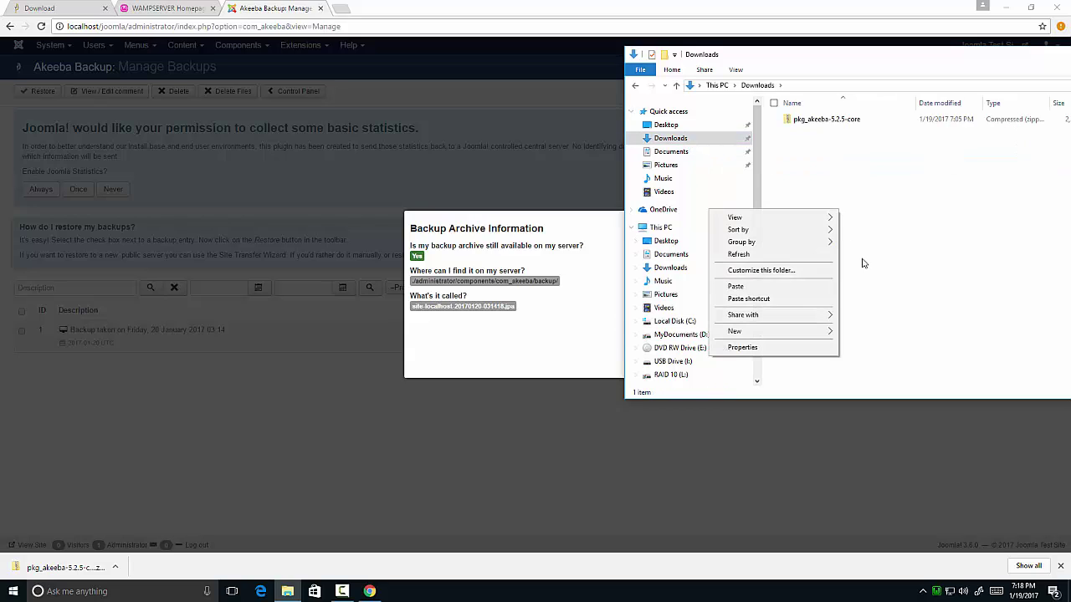
pyautogui.click(810, 288)
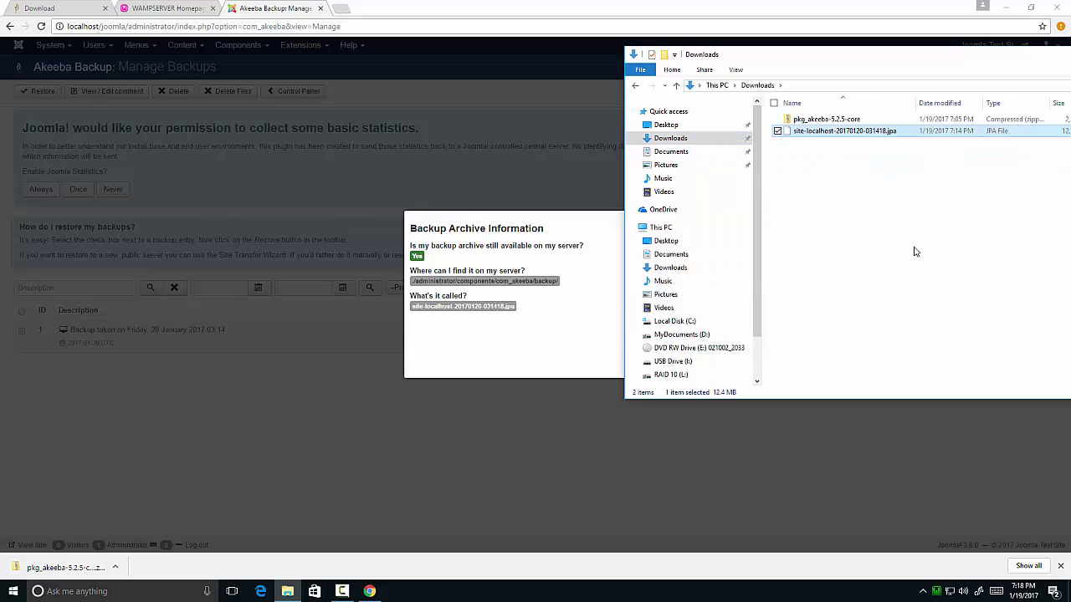
pyautogui.moveTo(886, 60); pyautogui.dragTo(666, 103)
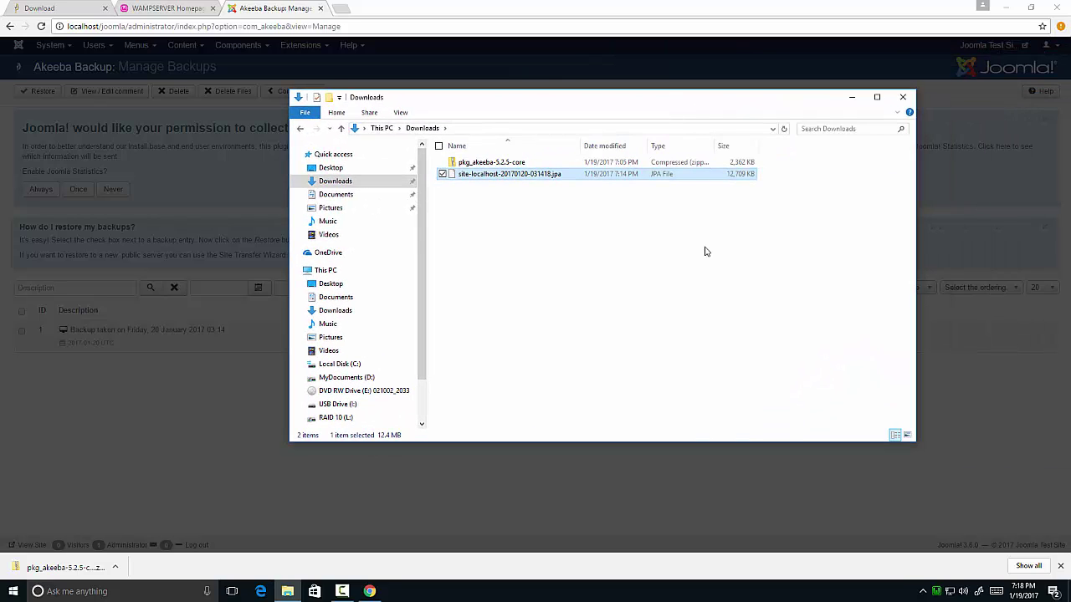